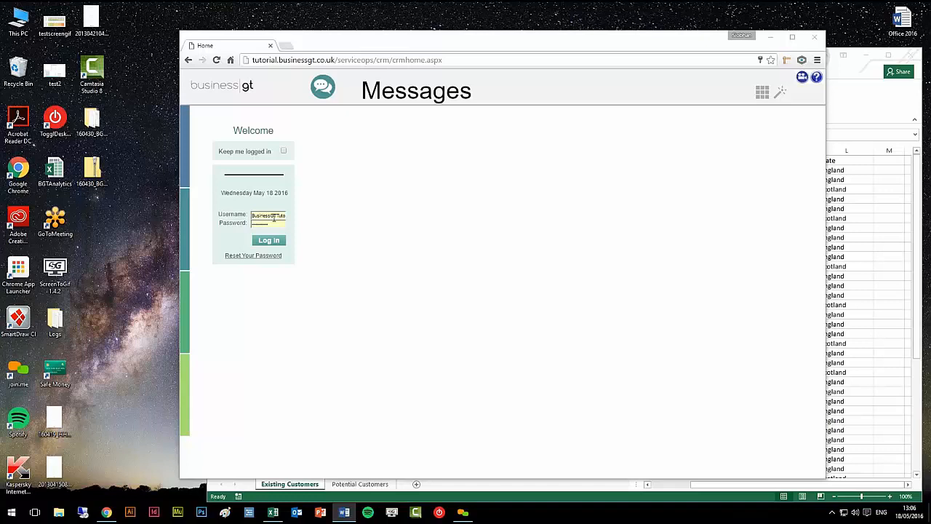
Sign in, load the 'bgt' home page address, and keep the session logged in.
click(272, 242)
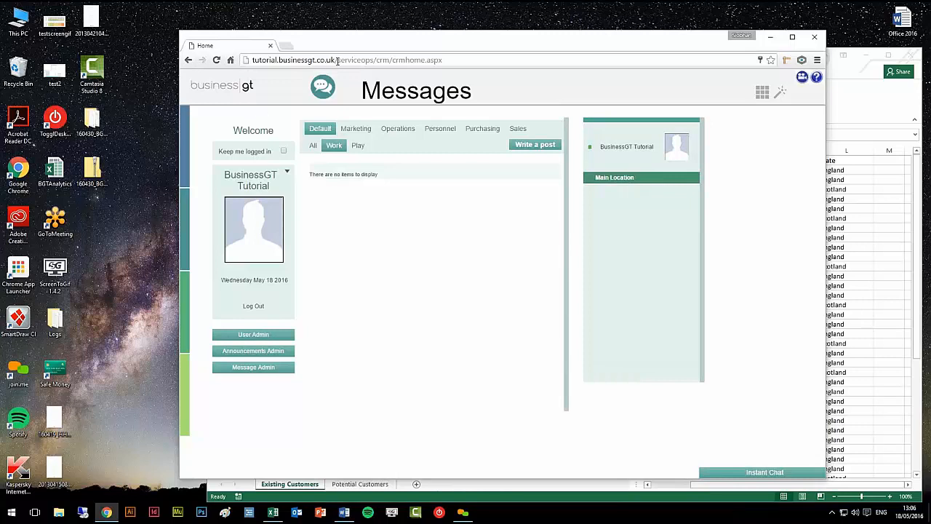
drag(338, 59, 470, 62)
text(bgt)
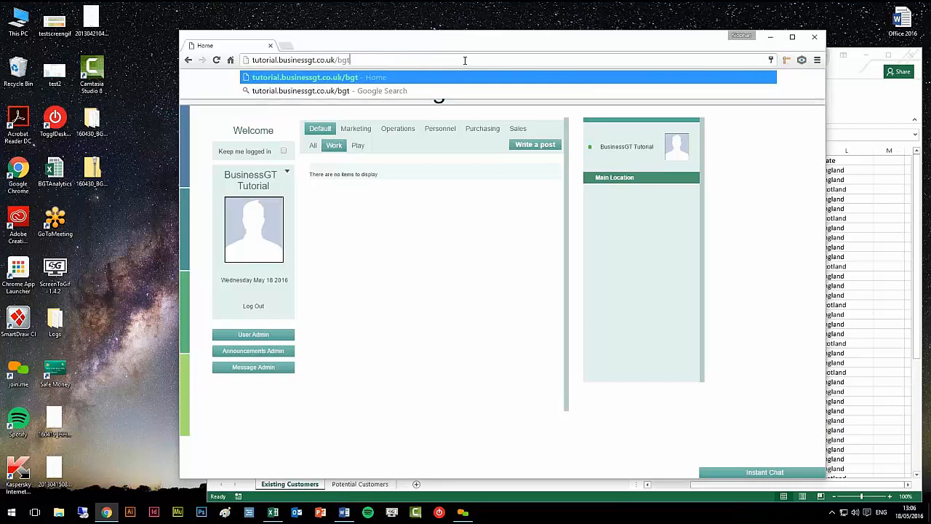
key(Return)
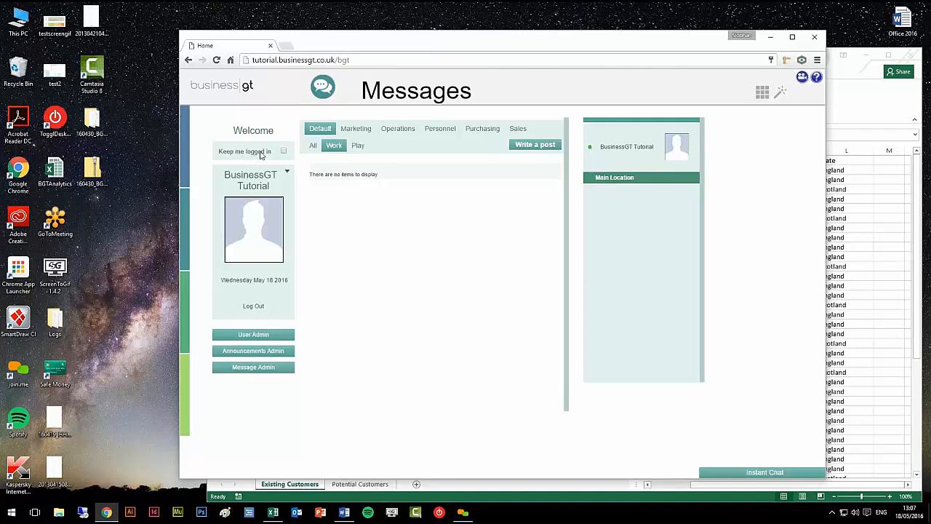
click(284, 151)
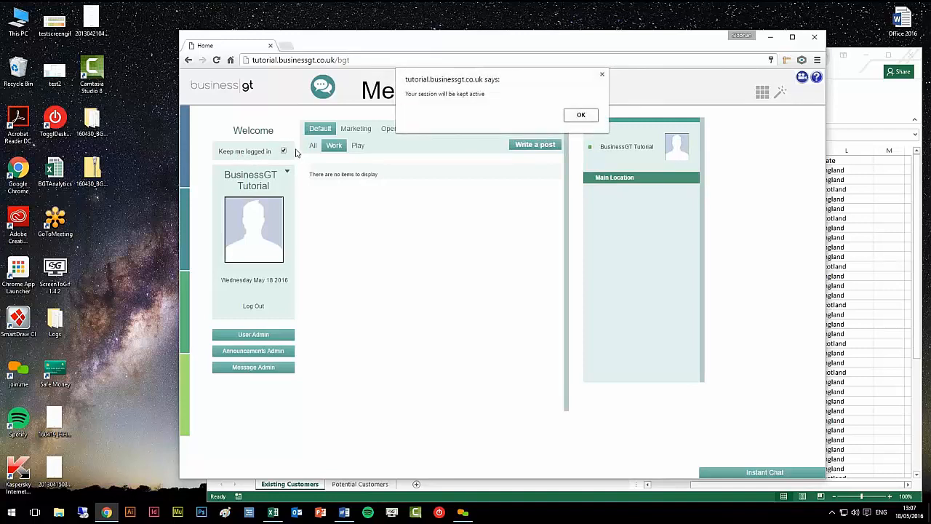
click(581, 116)
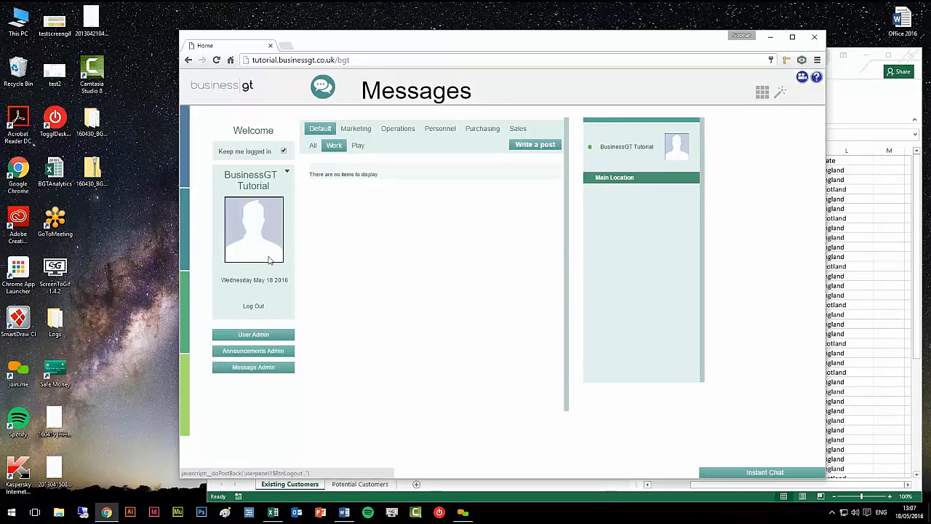
Edit the BusinessGT Tutorial user from the Manage Datamanagers list in User Admin.
click(258, 336)
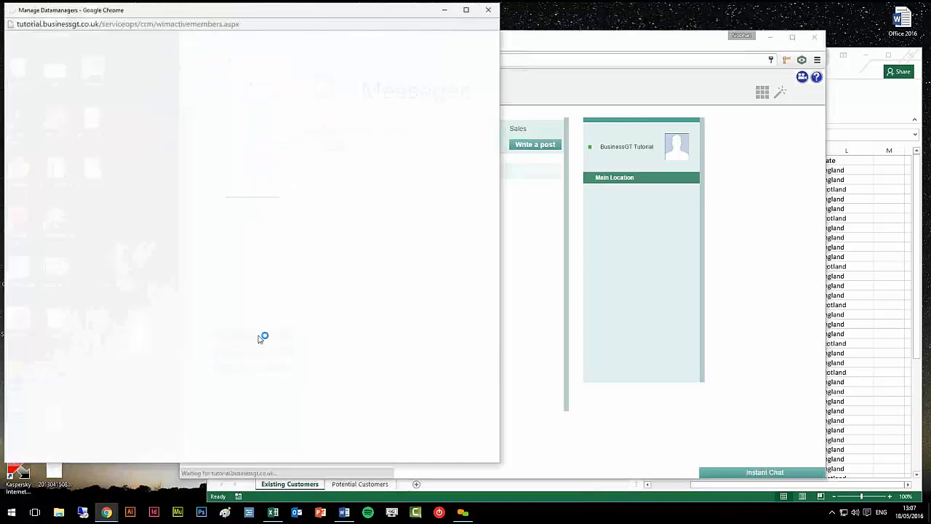
drag(335, 14, 455, 37)
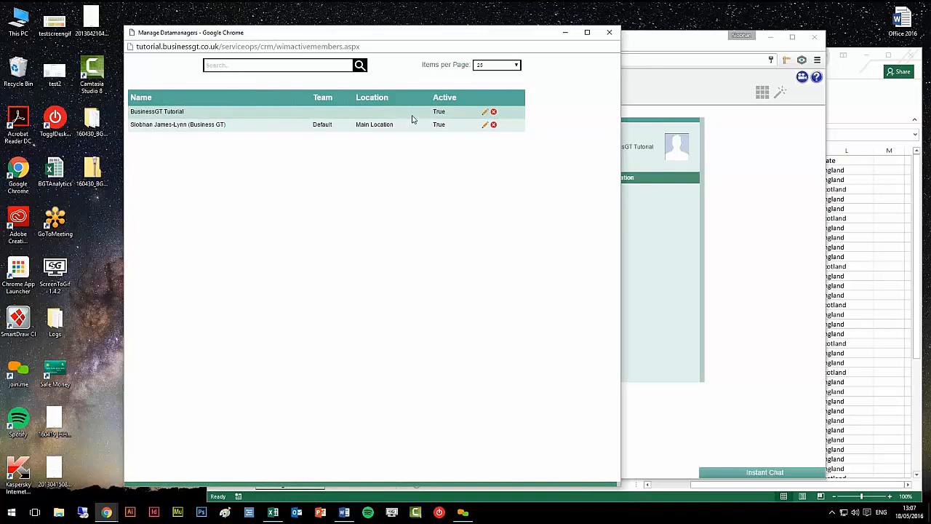
click(485, 115)
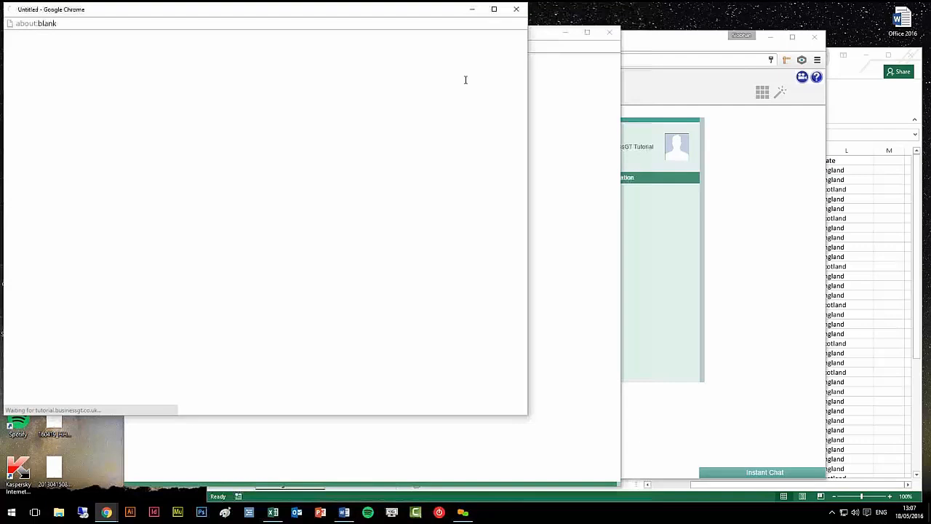
drag(415, 18, 554, 33)
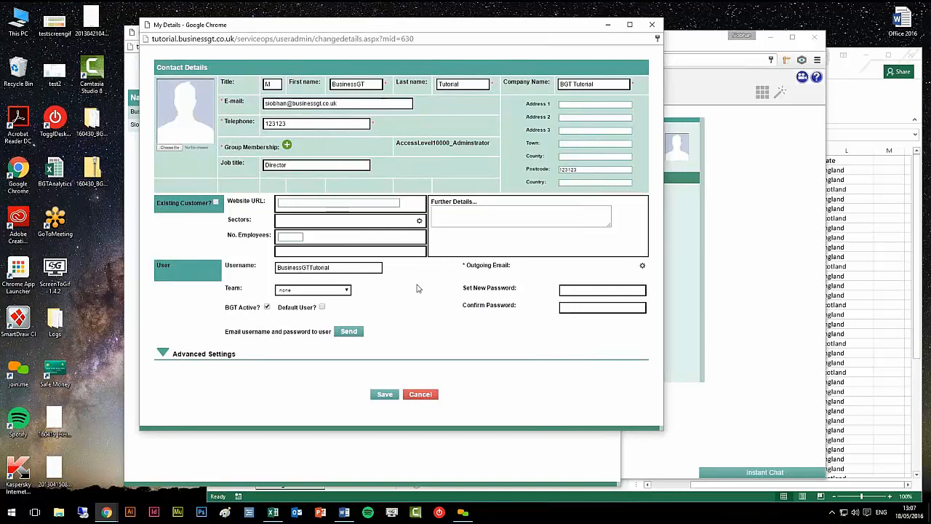
Enter and confirm a new password for the tutorial user, then save the details.
click(580, 289)
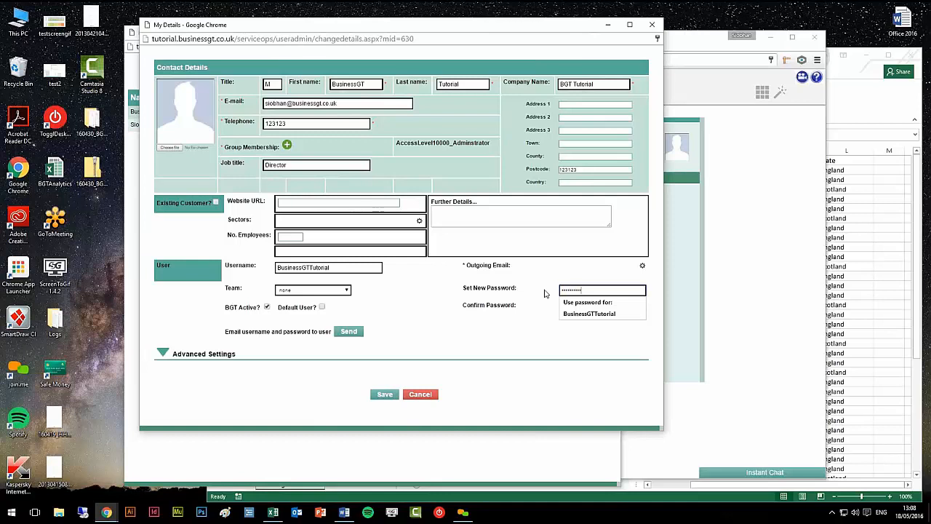
click(582, 308)
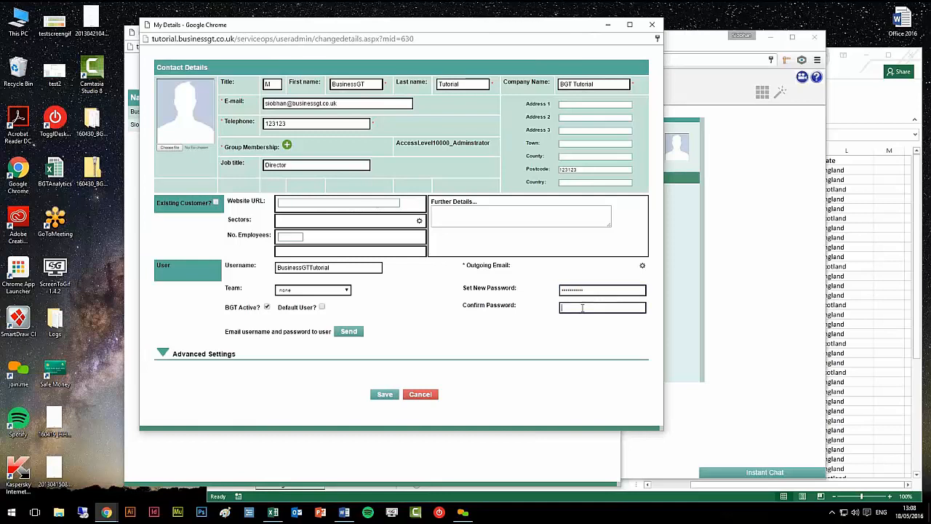
text(B••••••)
click(390, 394)
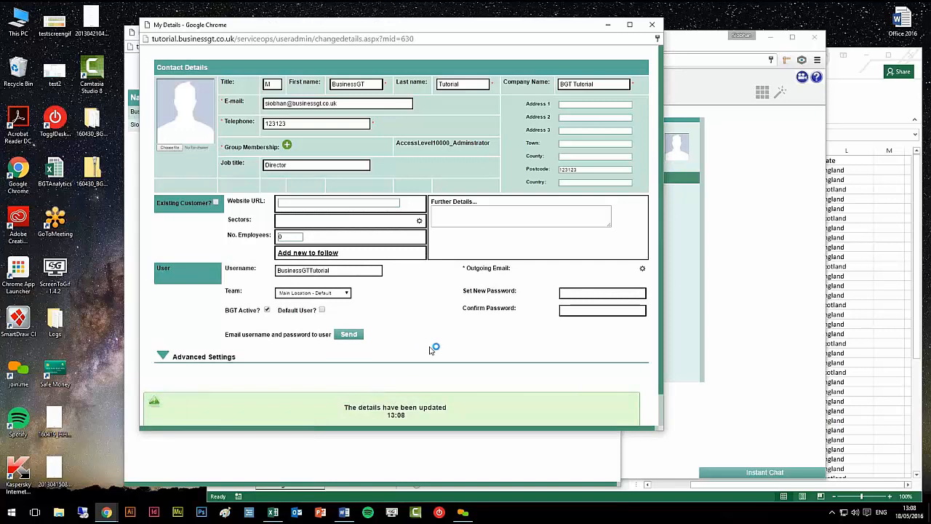
scroll(472, 333, down, 1)
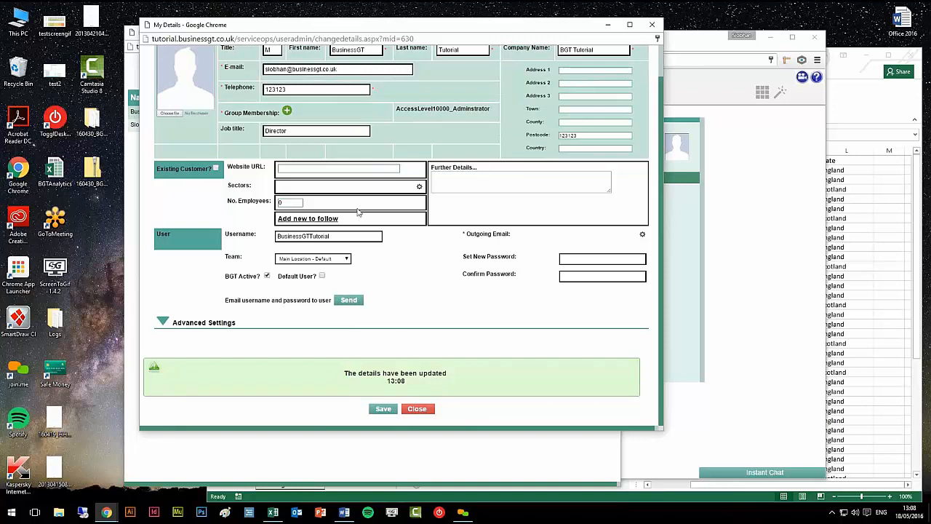
Check the user's e-mail address field, then close the My Details form.
click(336, 69)
drag(336, 69, 268, 70)
click(353, 70)
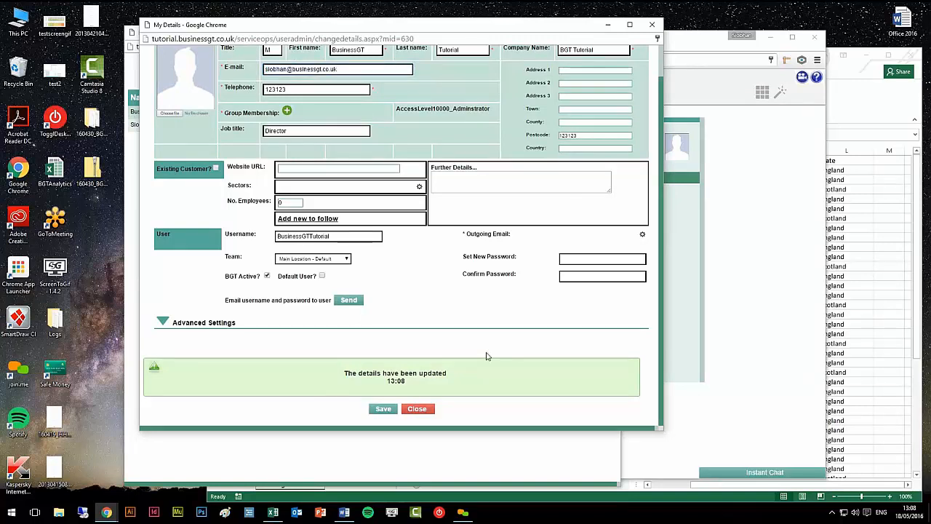
click(416, 410)
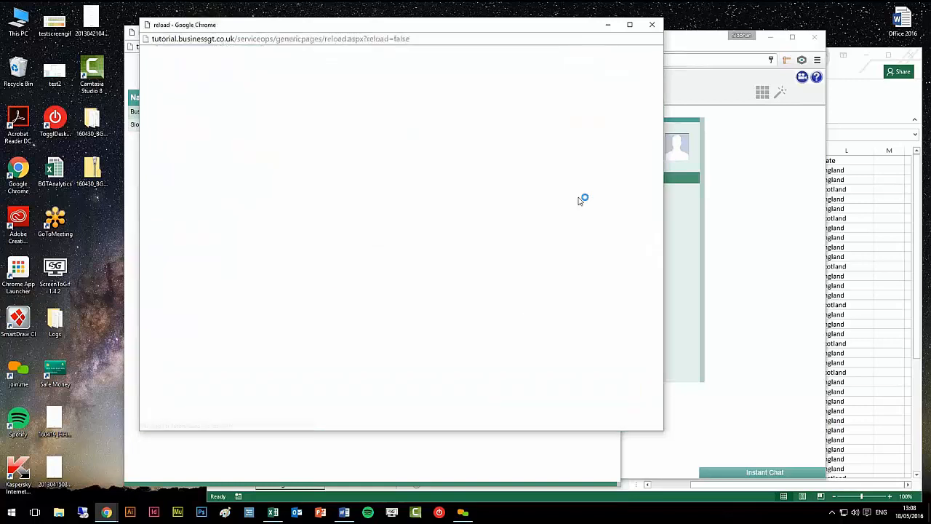
Close the Manage Datamanagers window and show the wizards list from the wand icon.
click(609, 32)
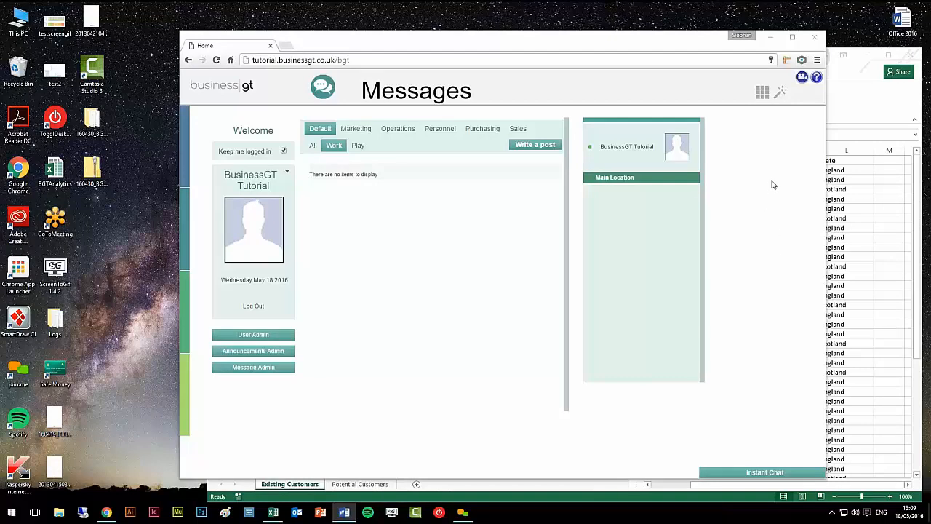
click(779, 95)
click(780, 96)
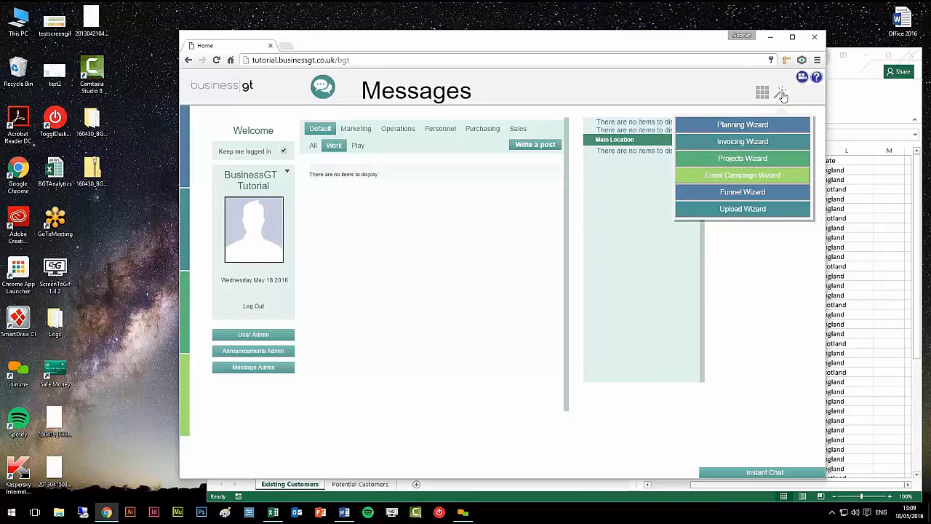
Launch the Funnel Wizard and apply the Advertising industry default funnels and statuses.
click(752, 193)
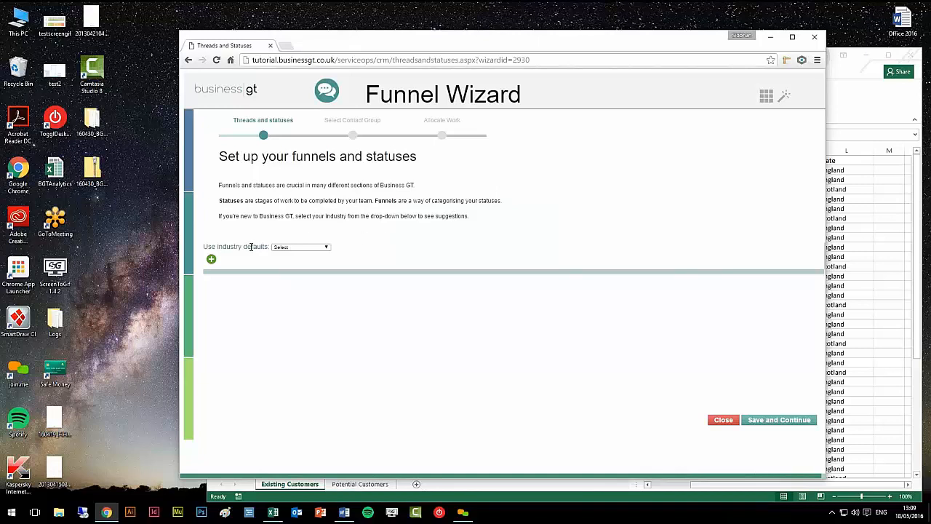
click(292, 248)
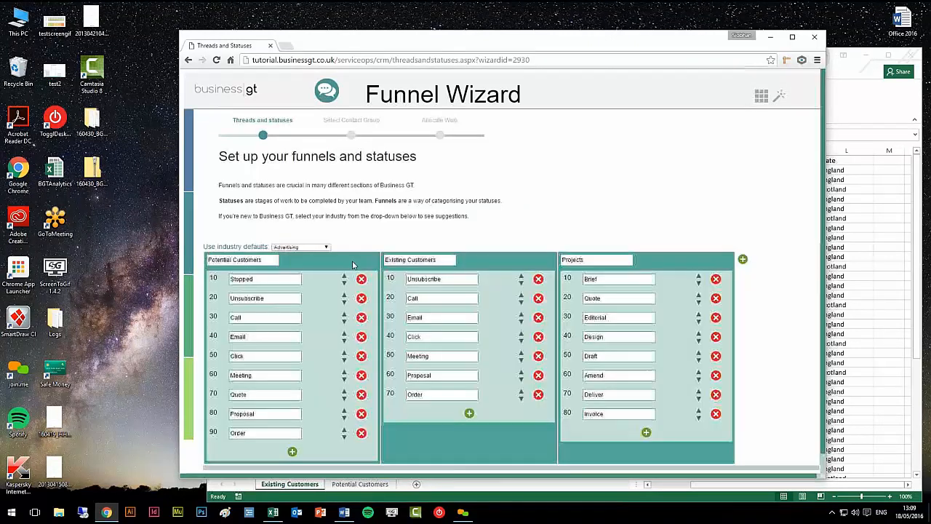
scroll(553, 240, down, 1)
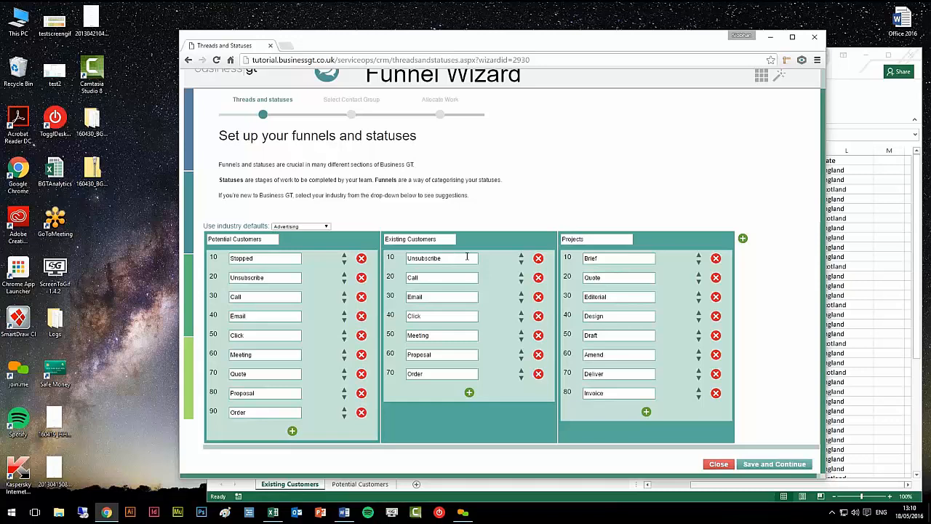
In the Projects funnel, rename Quote to 'Proposal' and move Design above Editorial.
click(593, 238)
click(599, 335)
double_click(595, 277)
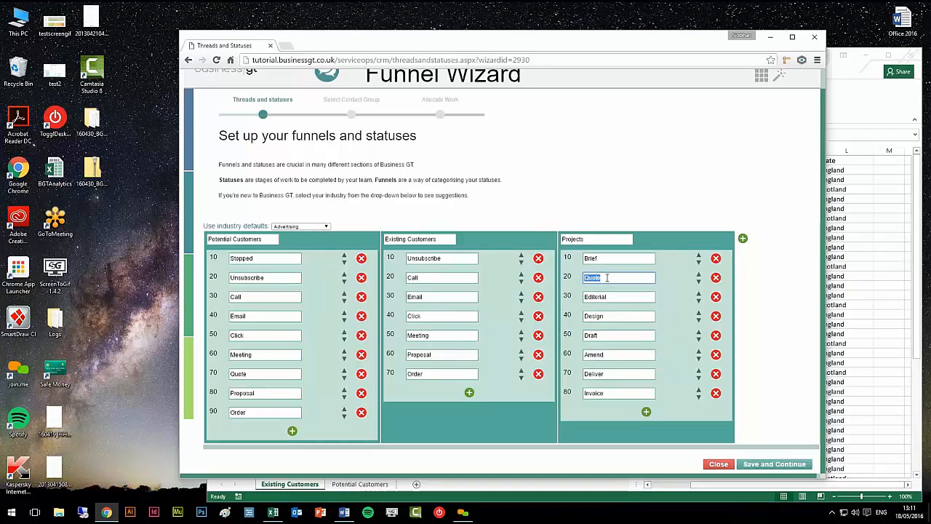
text(Proposal)
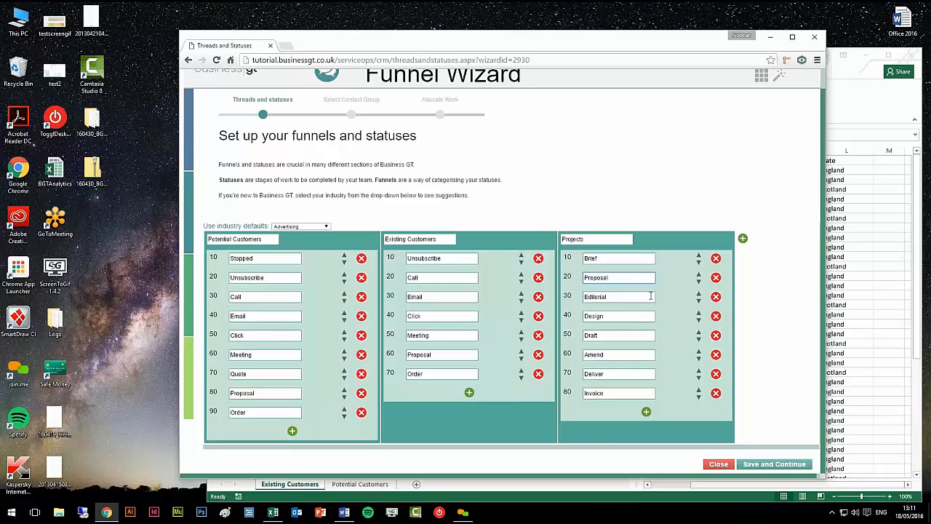
click(698, 312)
Delete Editorial from Projects, then save the funnels and continue to contact-group selection.
click(716, 317)
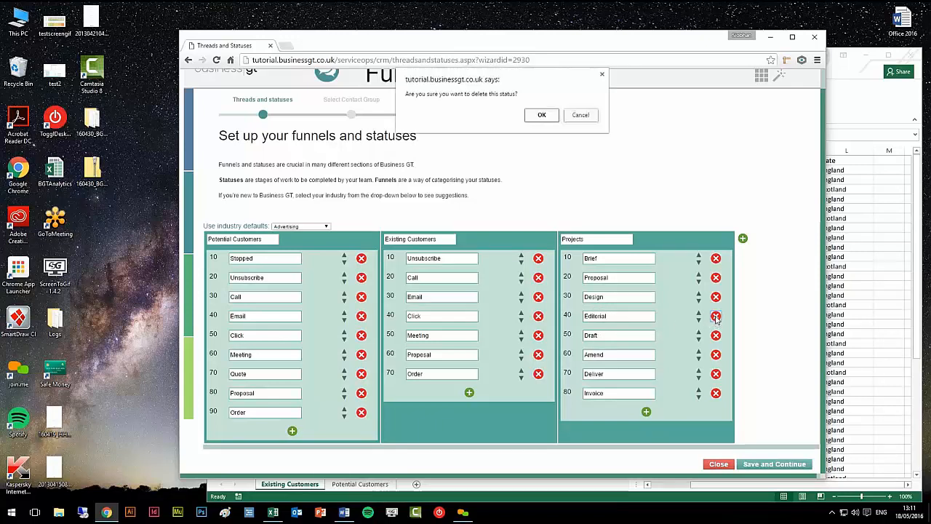
click(542, 115)
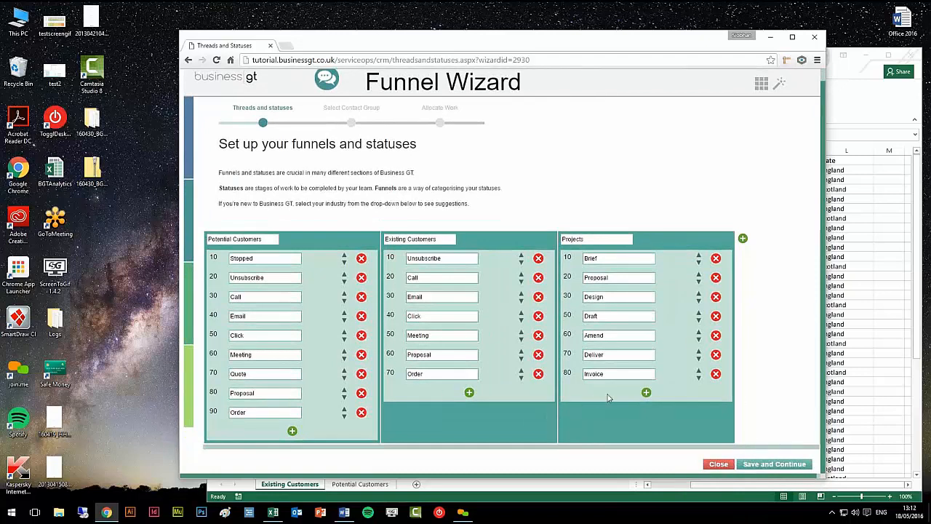
click(777, 465)
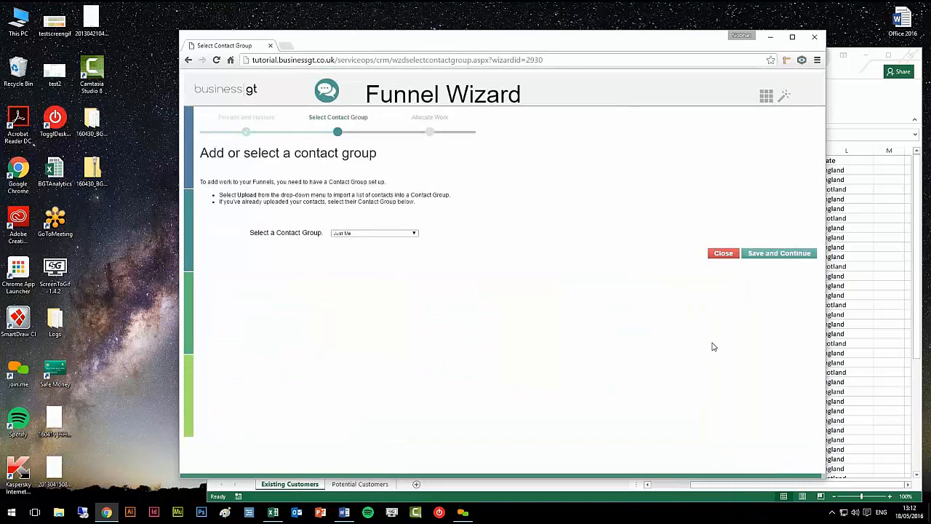
Close the Funnel Wizard to get back to the Messages home page.
click(724, 254)
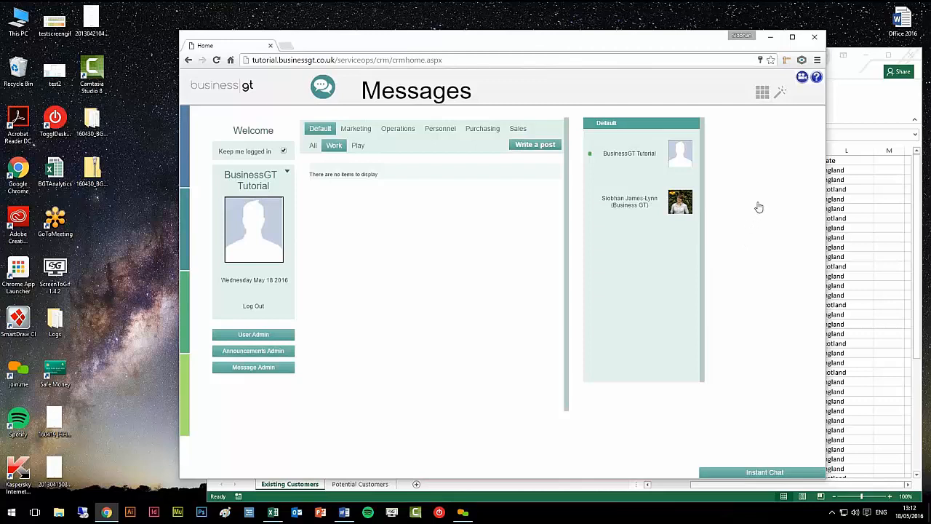
Open the Sales Funnel module from the apps grid.
click(762, 94)
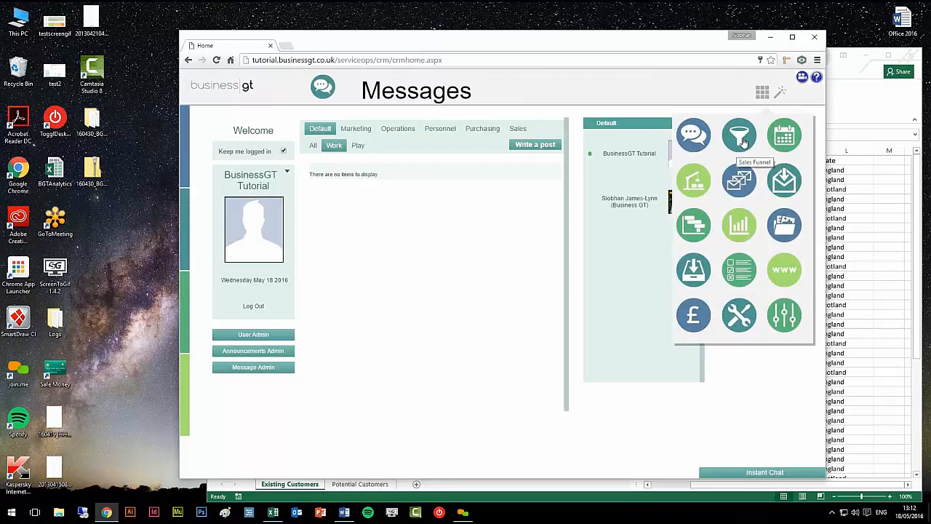
click(739, 140)
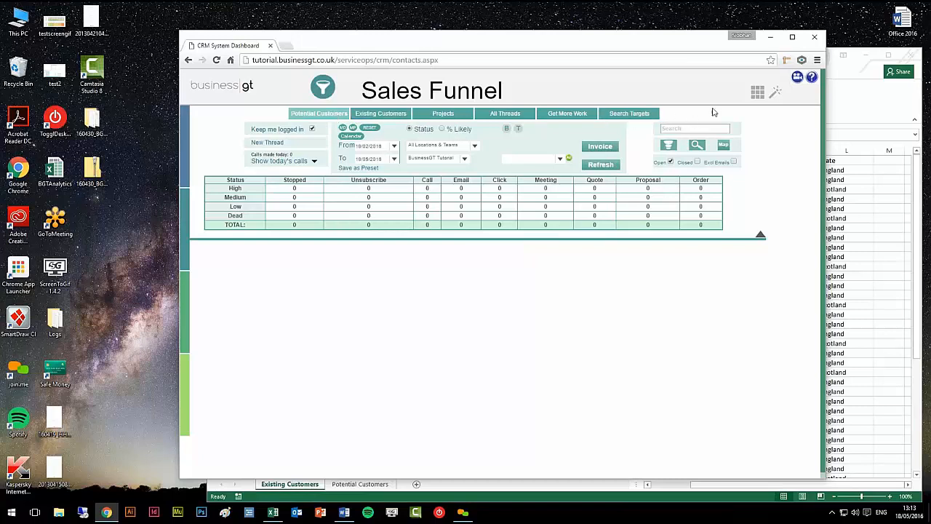
Show the full Business GT module grid over the Sales Funnel page.
click(756, 95)
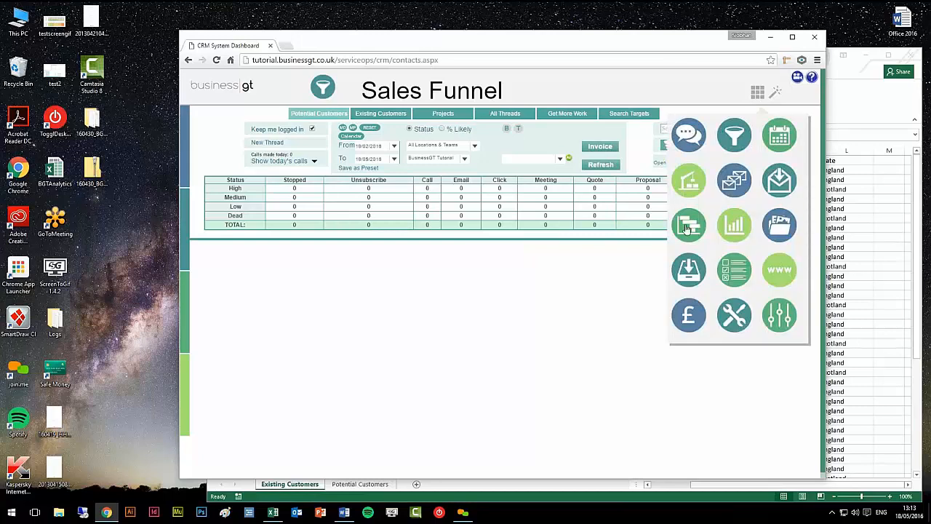
Go to Planning's Plan Templates list and start adding a new plan template.
click(688, 228)
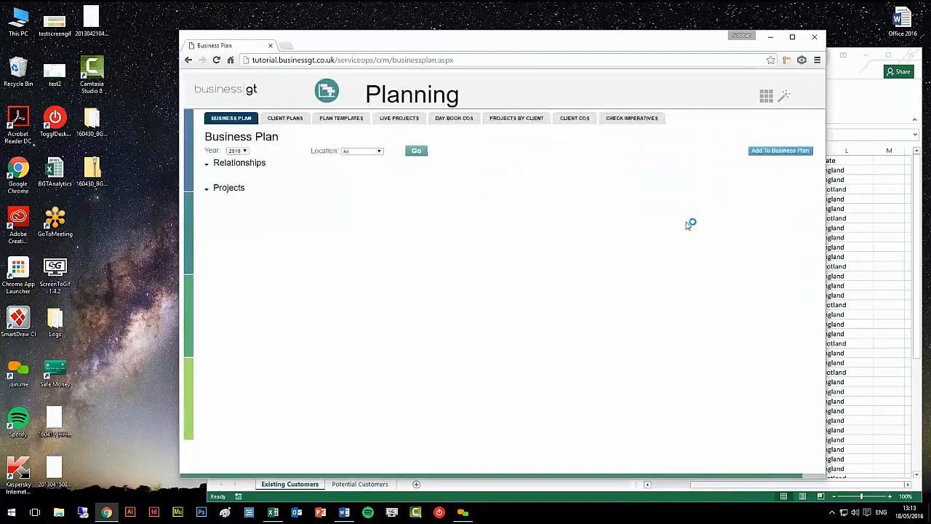
click(342, 119)
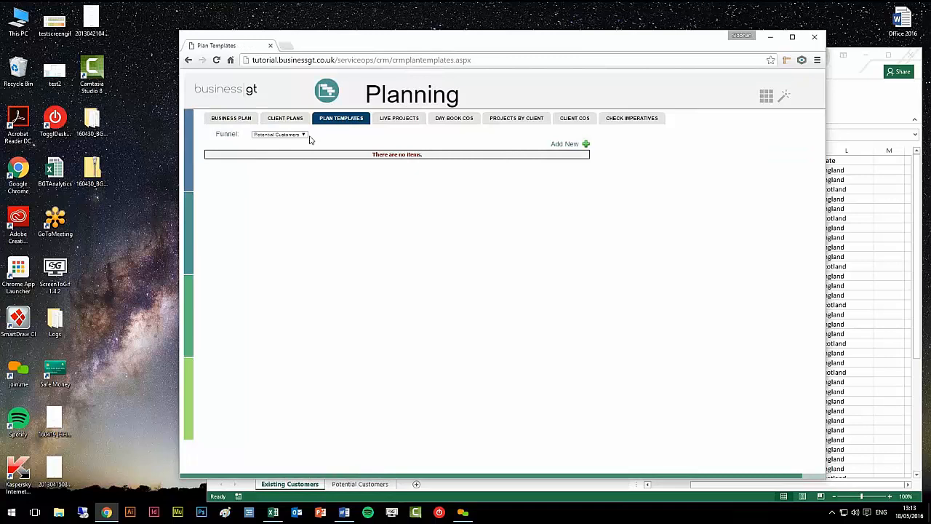
click(586, 145)
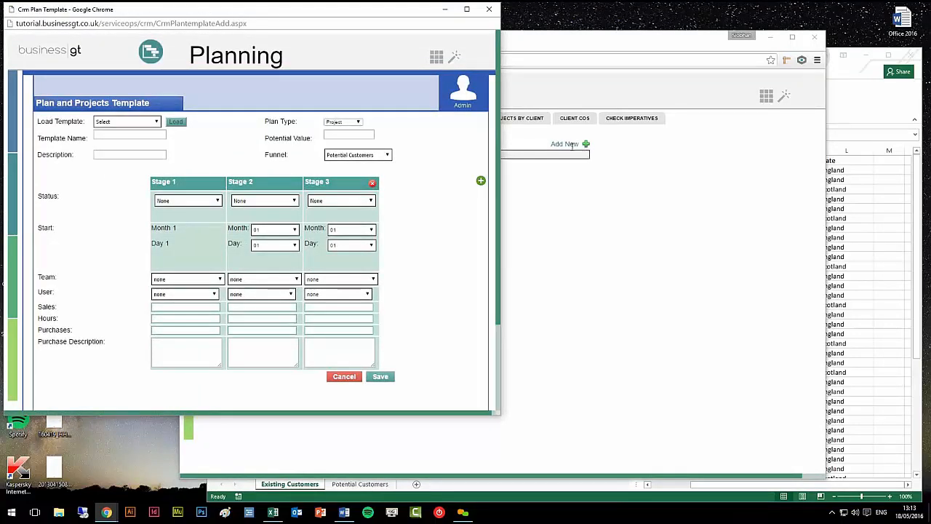
Name the template 'Simple job', use the Projects funnel, and set Stage 1 status to Brief.
drag(411, 21, 541, 36)
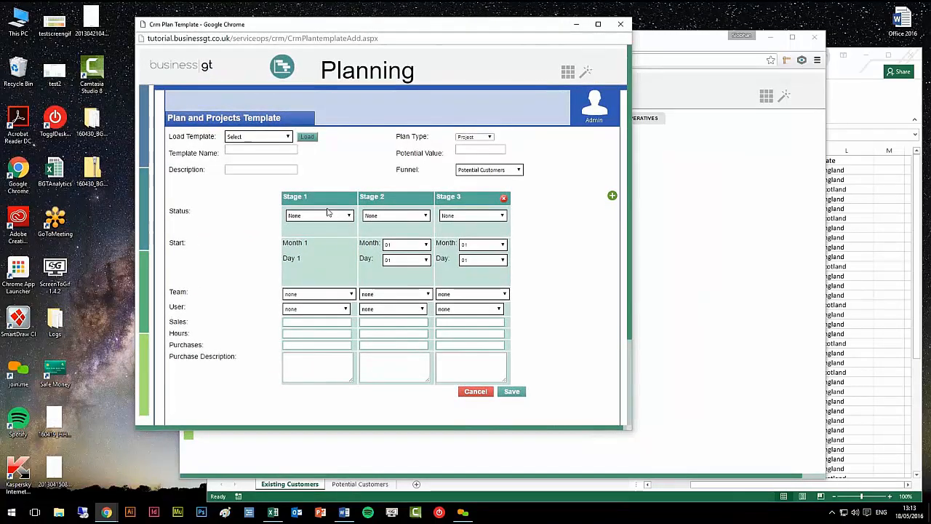
click(262, 151)
text(Sim)
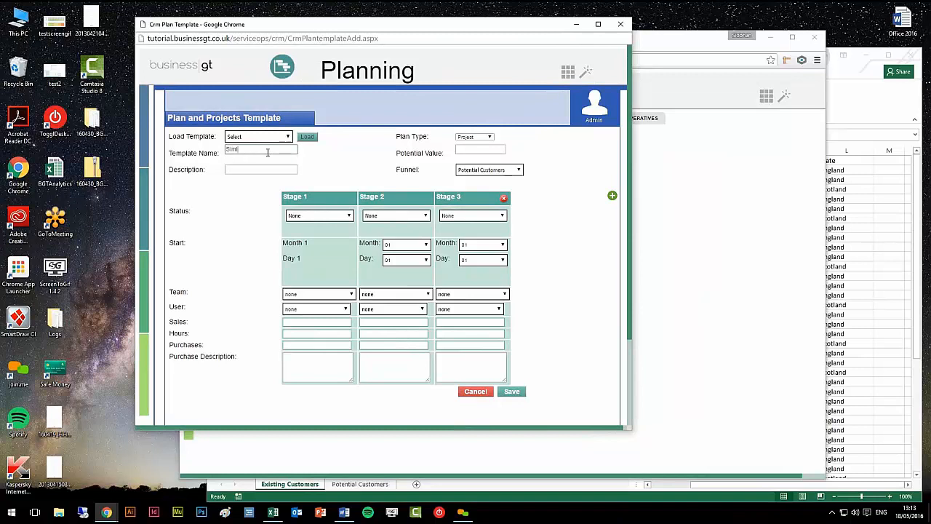
text(ple job)
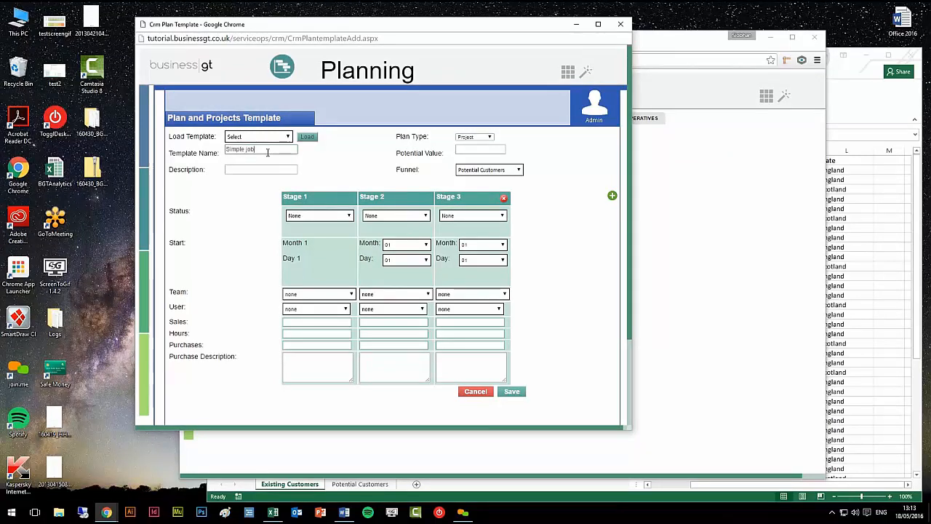
click(329, 216)
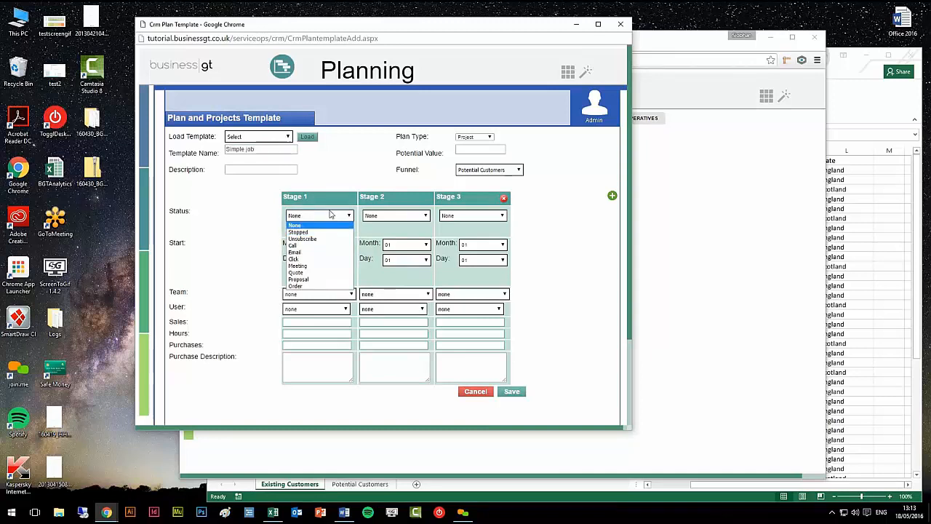
click(501, 170)
click(502, 193)
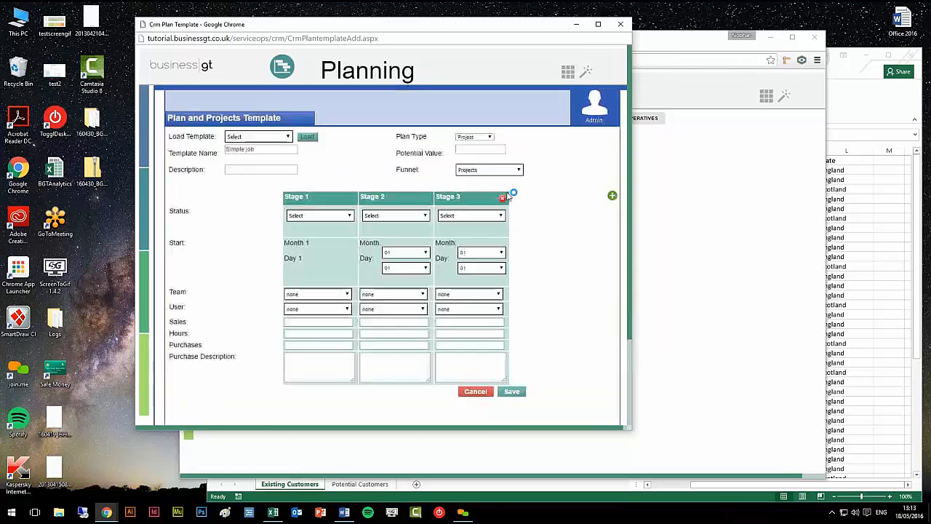
click(357, 217)
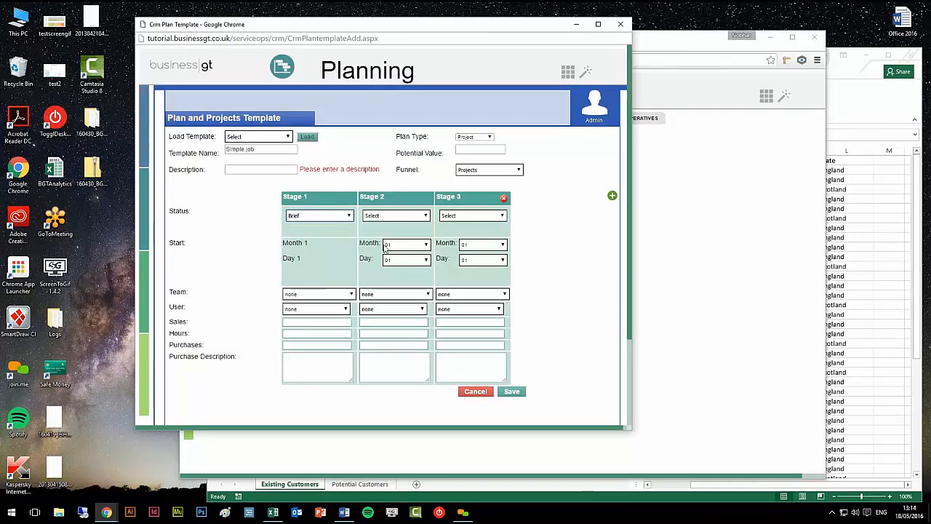
Set Stage 2 status to Proposal, starting on day 02.
click(393, 216)
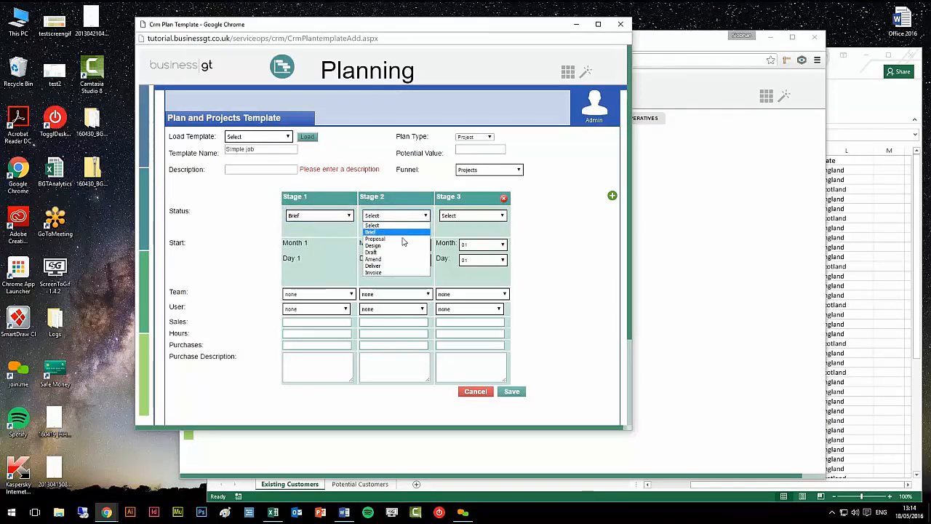
click(401, 241)
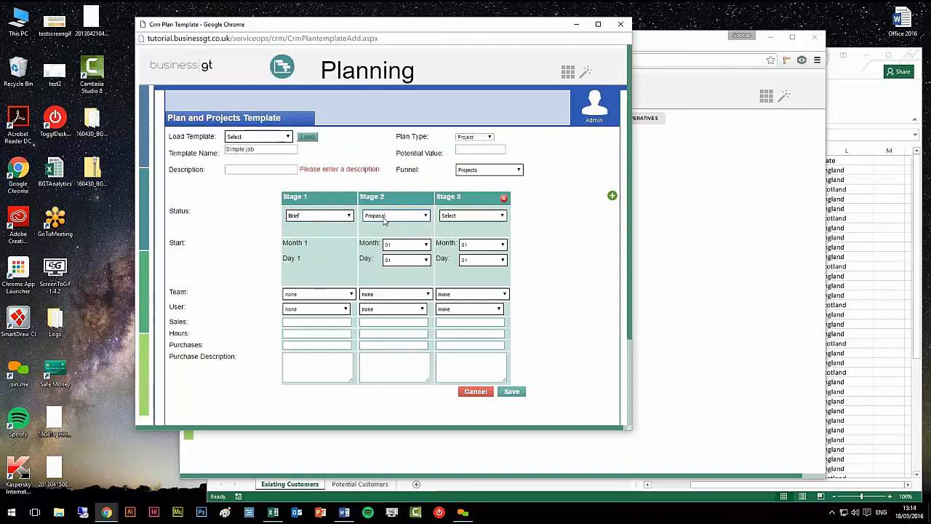
click(416, 261)
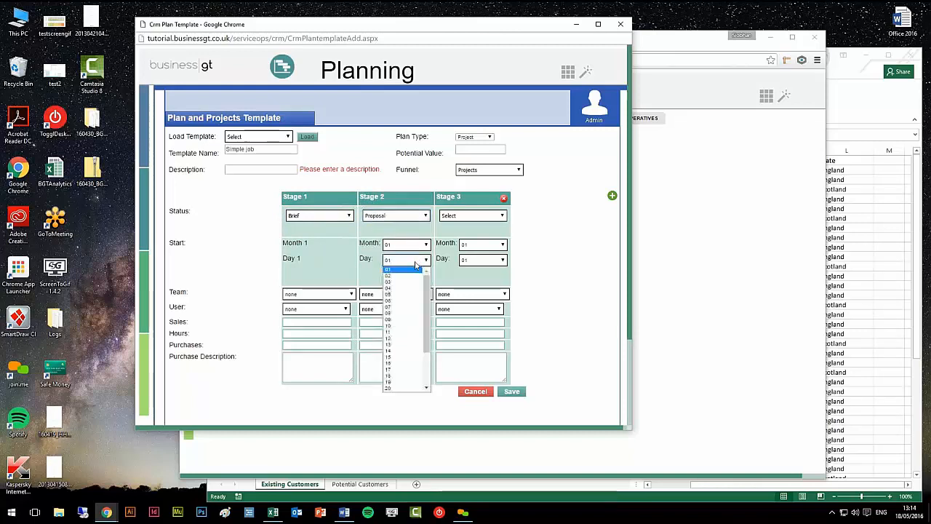
click(411, 278)
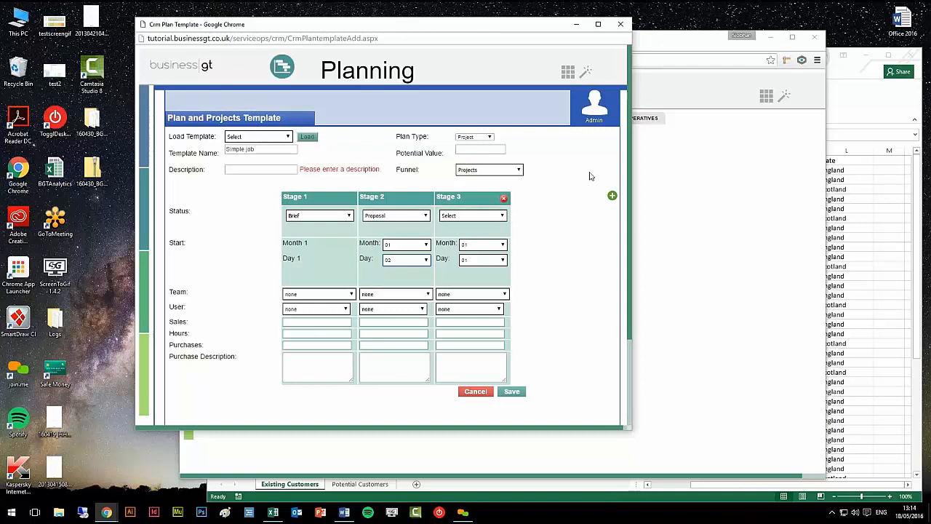
Close the unsaved Crm Plan Template window and show the Business GT module grid.
click(619, 25)
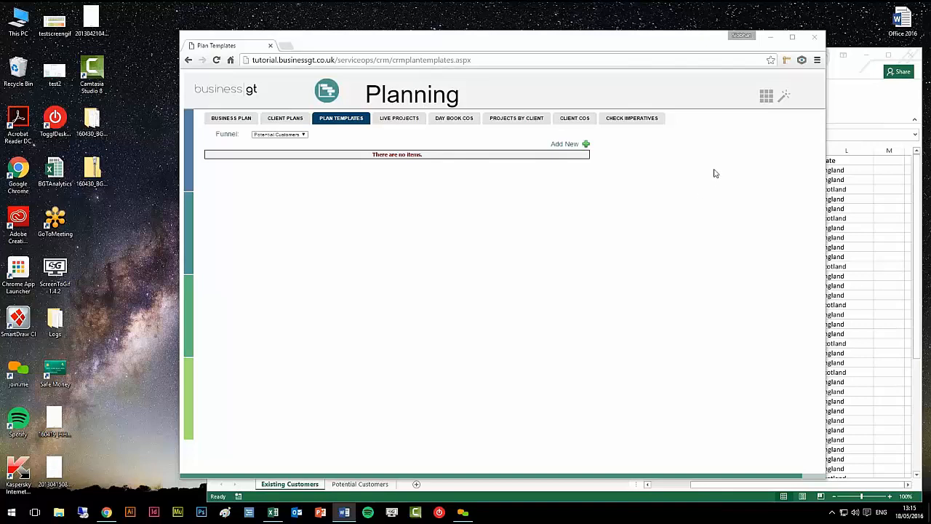
click(767, 96)
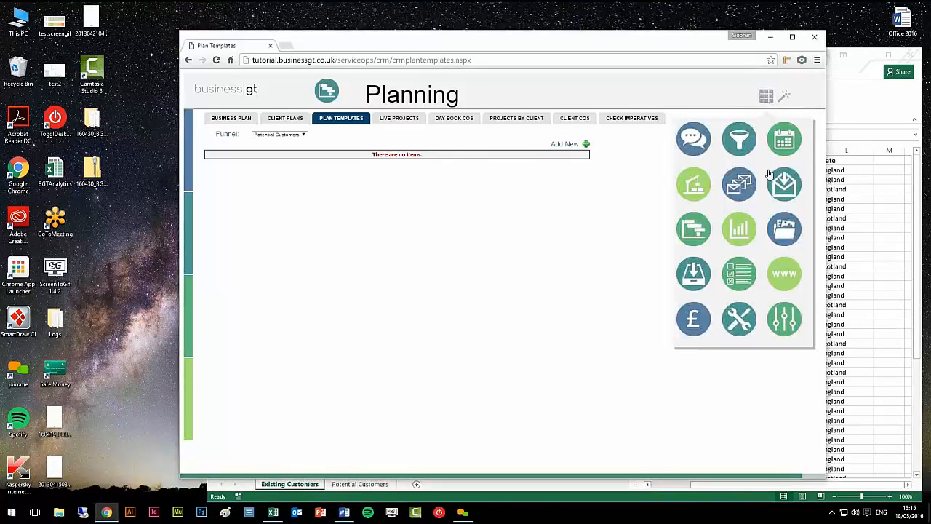
click(742, 320)
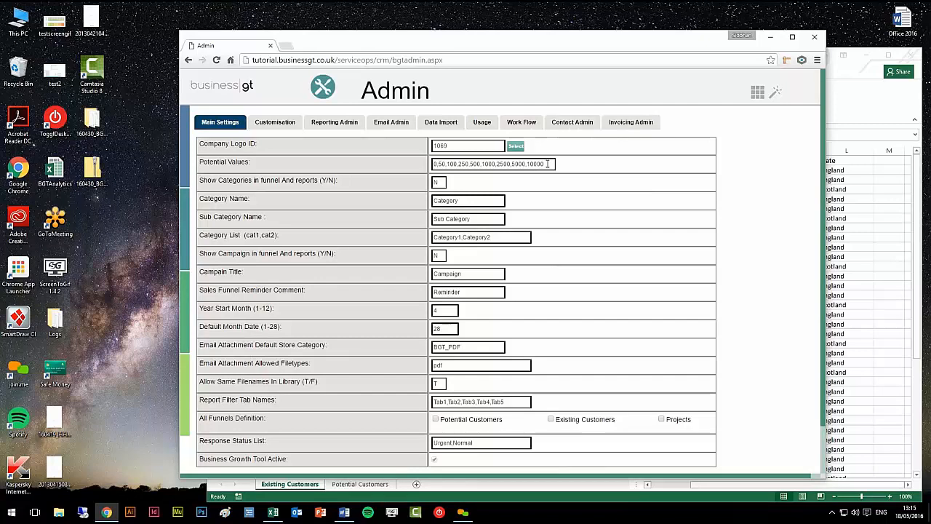
drag(547, 165, 414, 169)
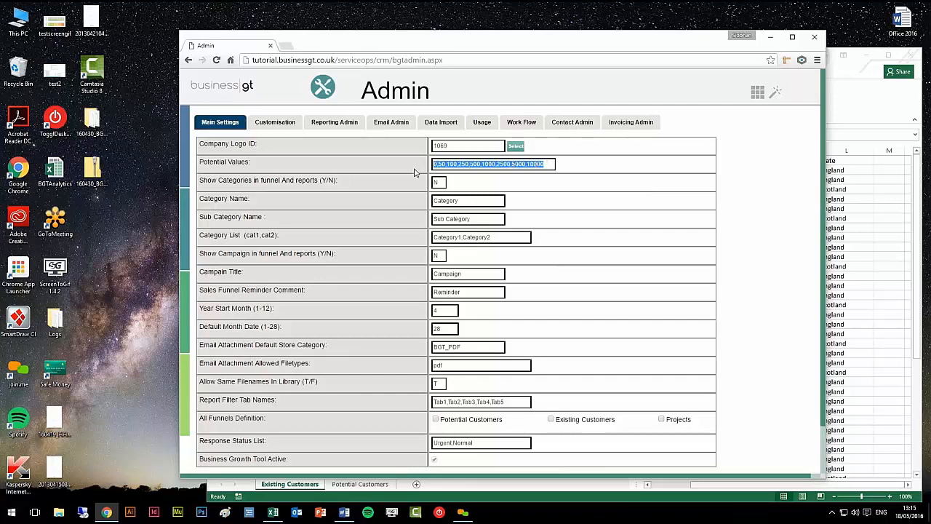
click(467, 164)
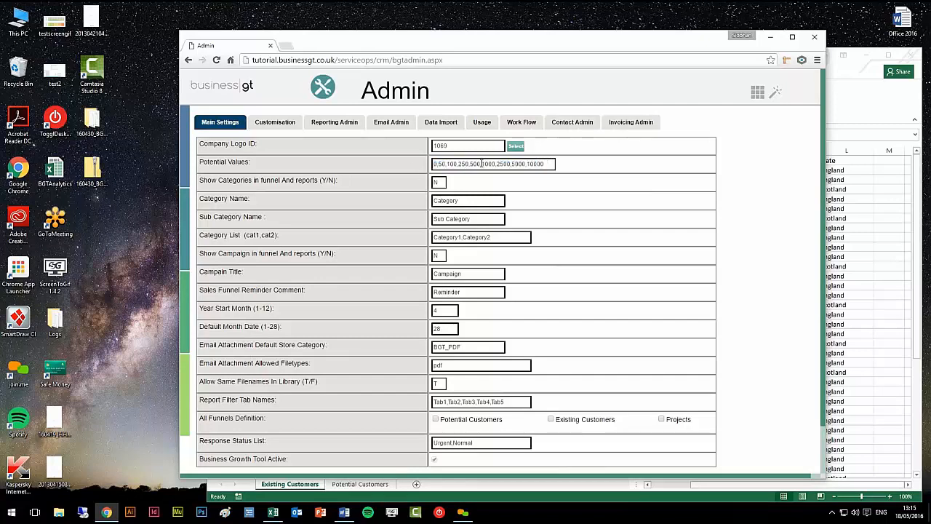
text(750,)
scroll(815, 218, down, 2)
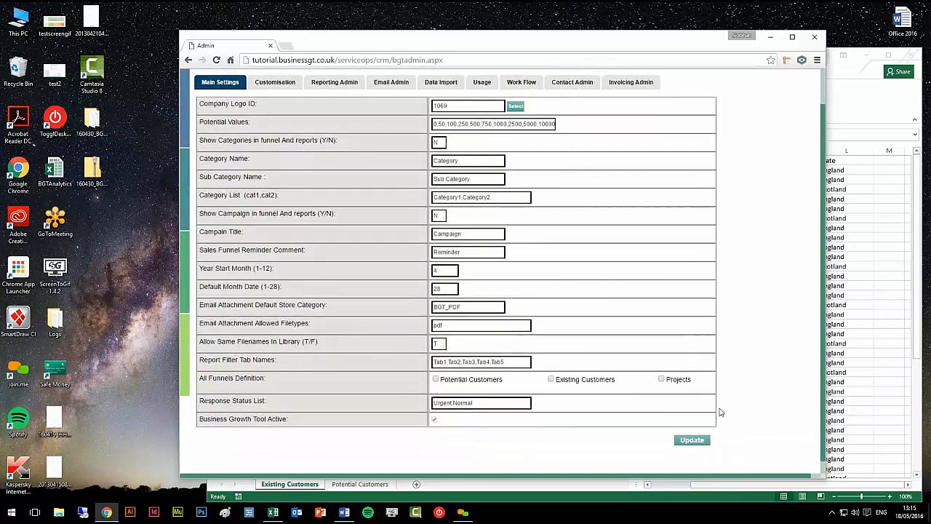
click(695, 440)
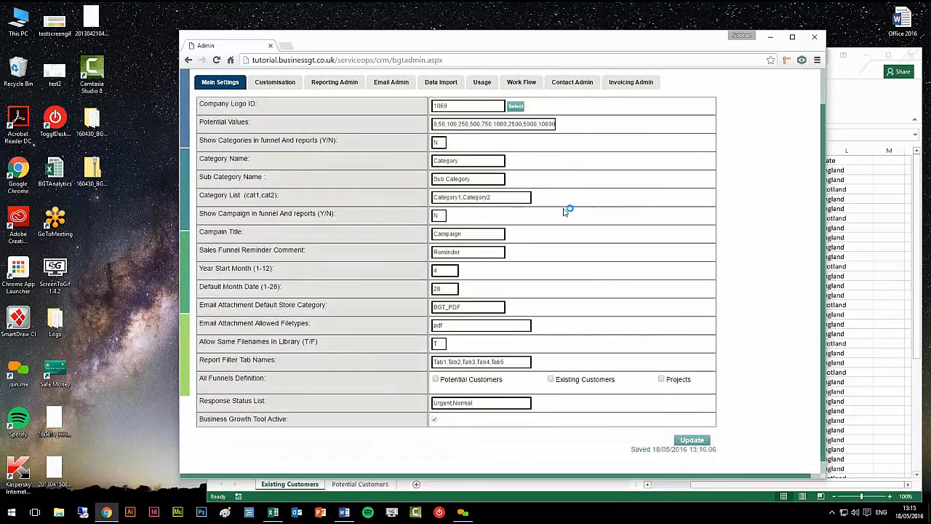
double_click(496, 125)
click(494, 124)
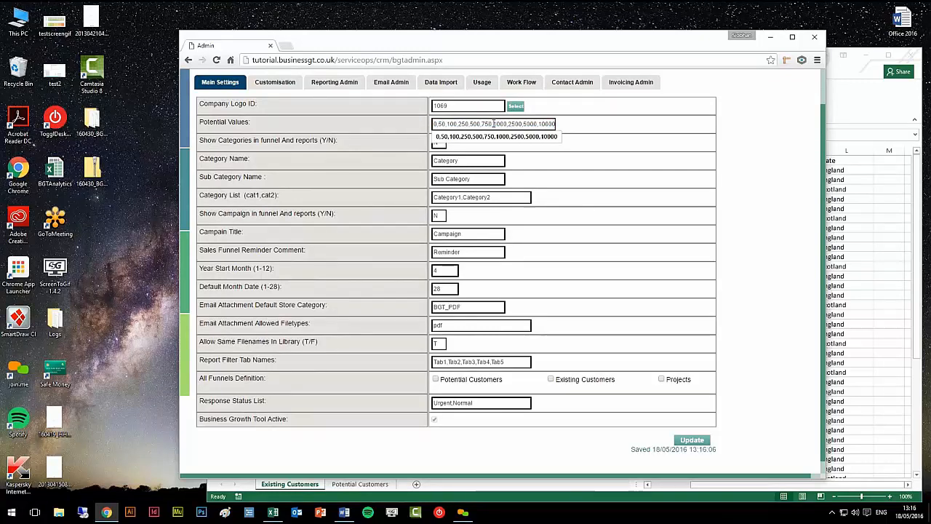
click(741, 141)
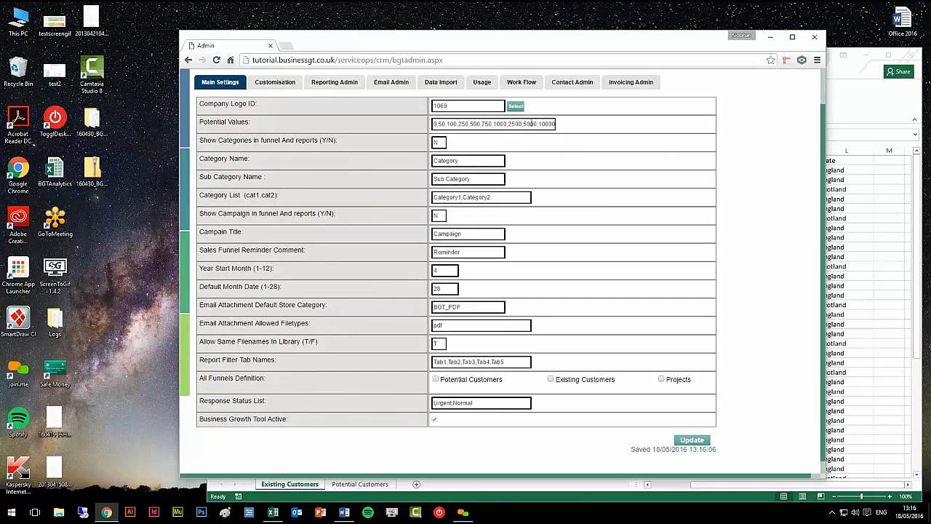
scroll(742, 166, up, 2)
key(alt+Tab)
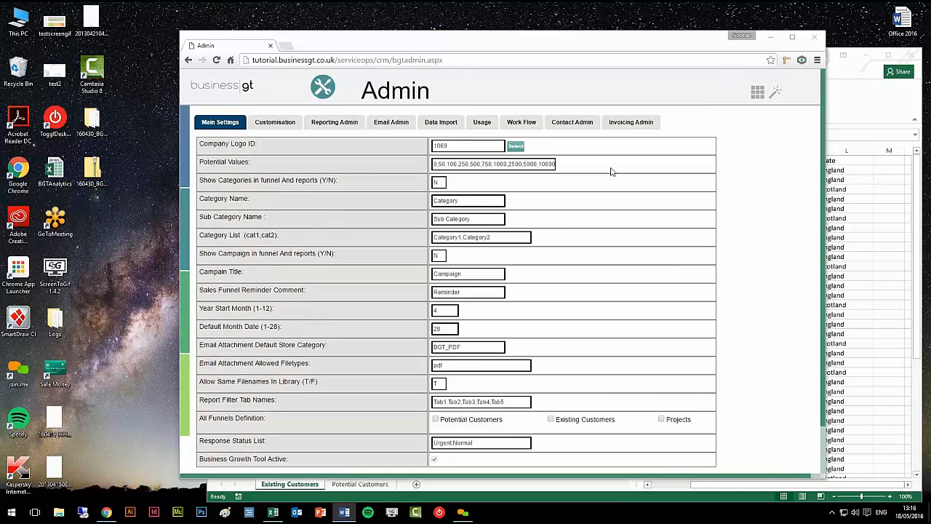
Open the Control Panel from the app launcher.
click(758, 94)
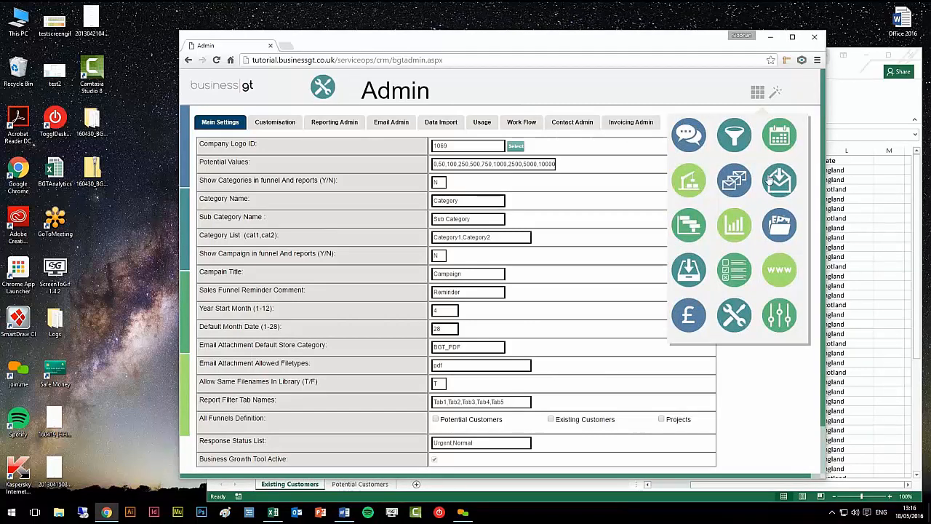
click(778, 317)
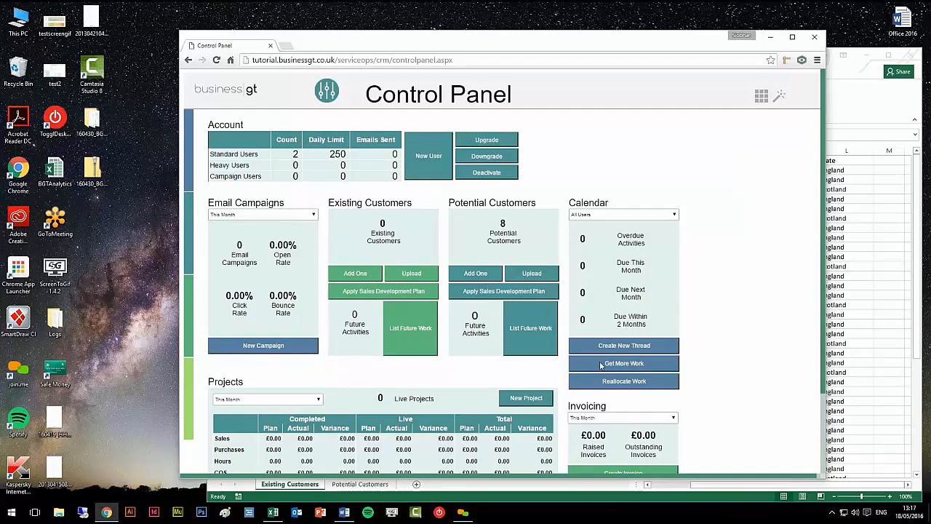
click(822, 264)
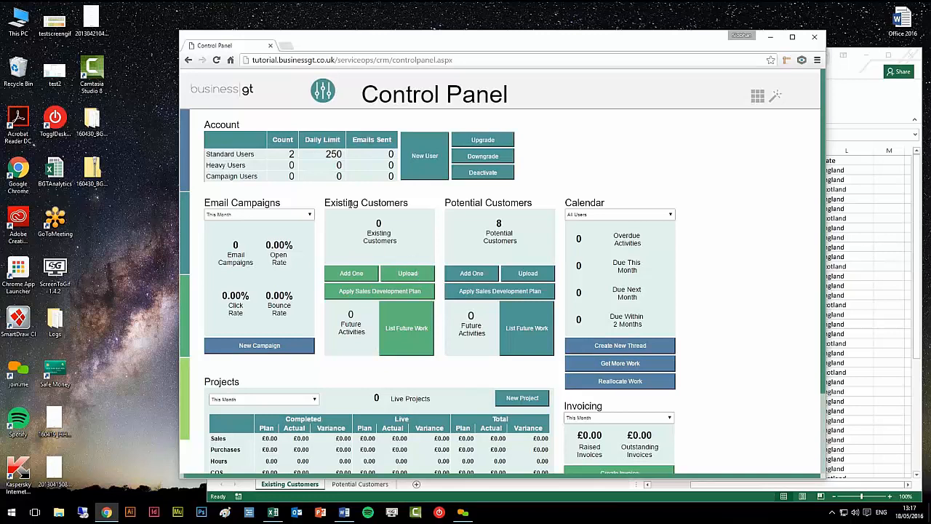
Start the Existing Customers upload and bring the 160518_BGT_TutorialContacts workbook to the front.
click(407, 273)
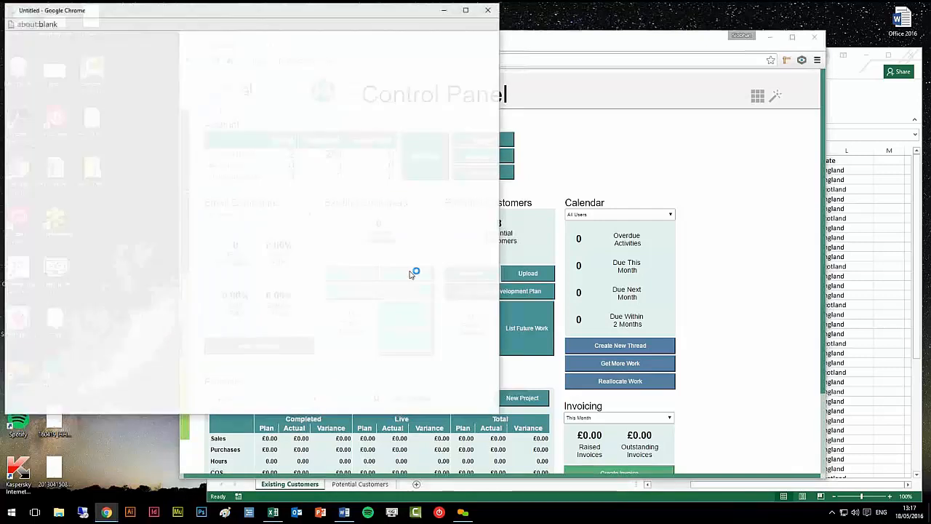
drag(357, 11, 480, 50)
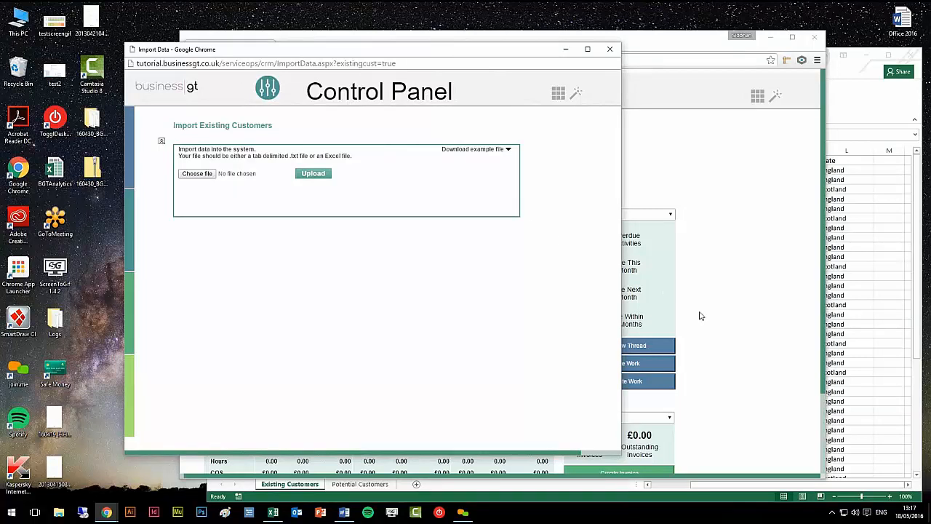
click(858, 226)
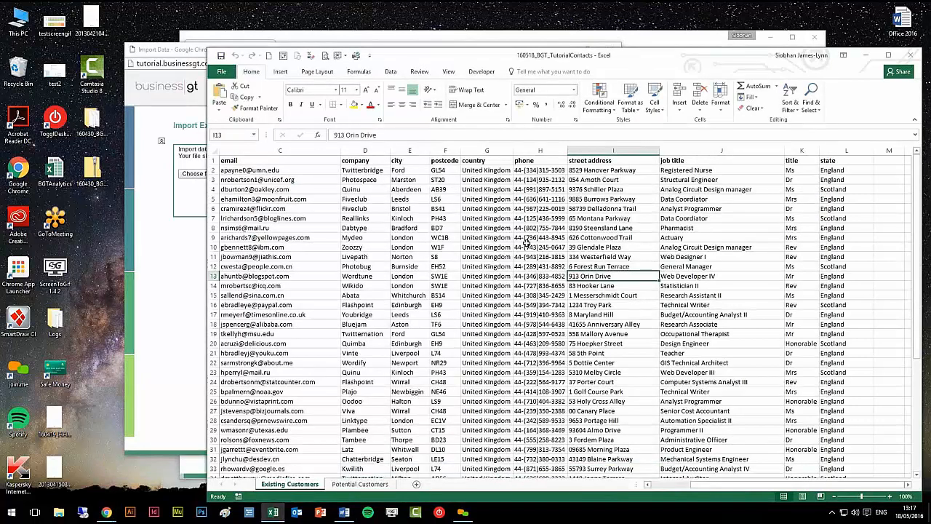
Check the Existing and Potential Customers sheets, save with Existing Customers showing, and minimize Excel.
drag(707, 490, 658, 492)
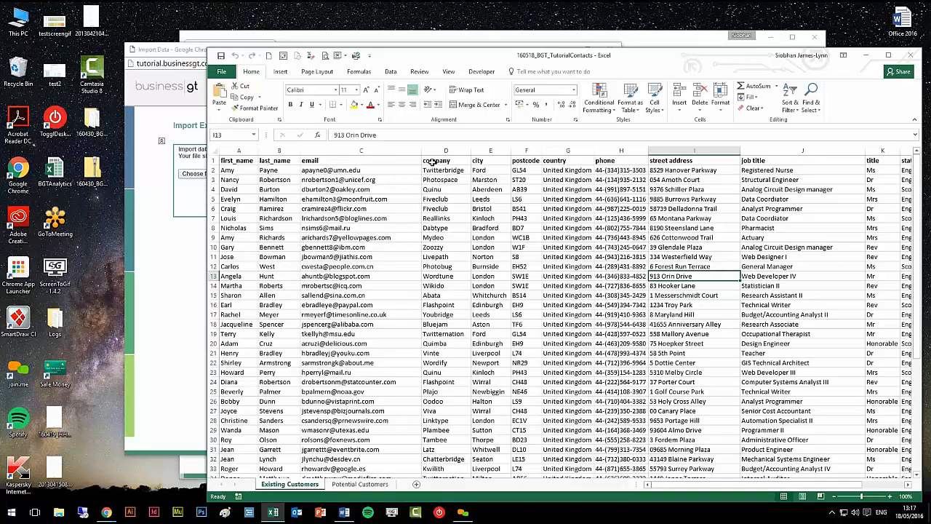
click(527, 170)
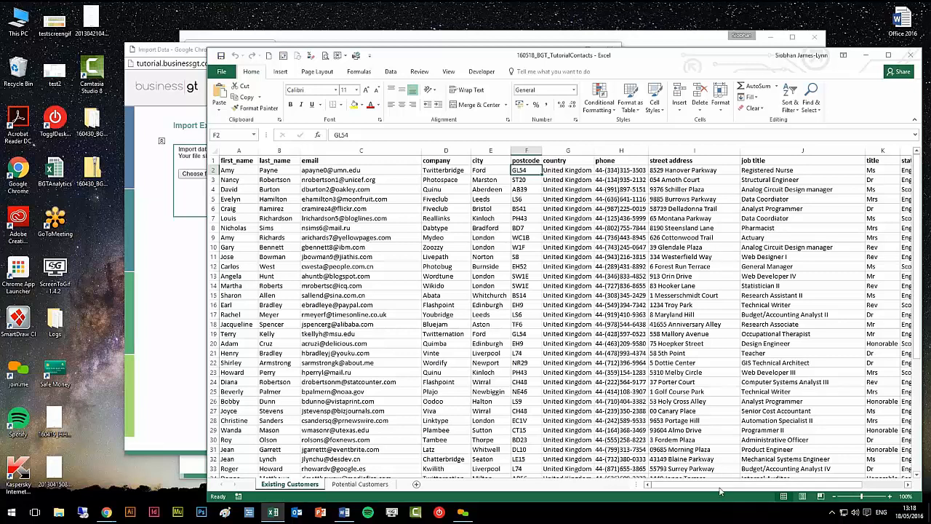
drag(720, 487, 763, 489)
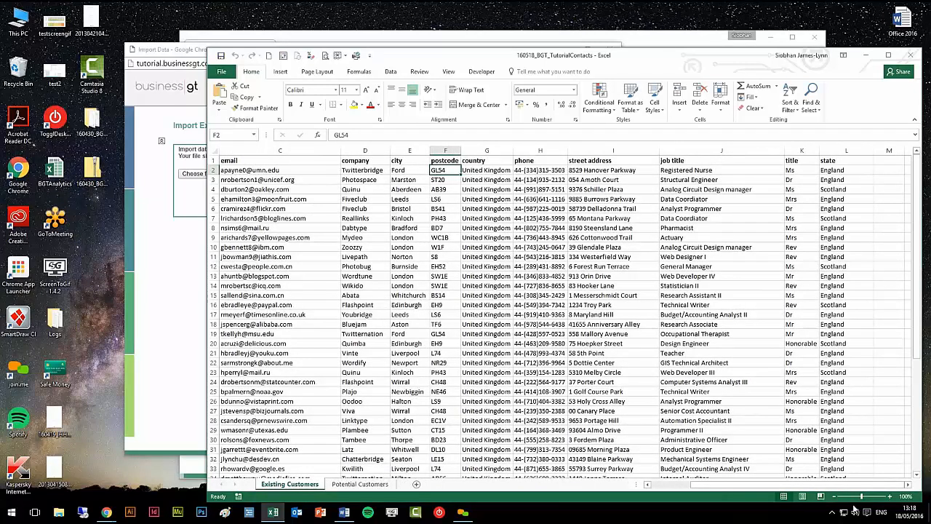
drag(853, 484, 806, 485)
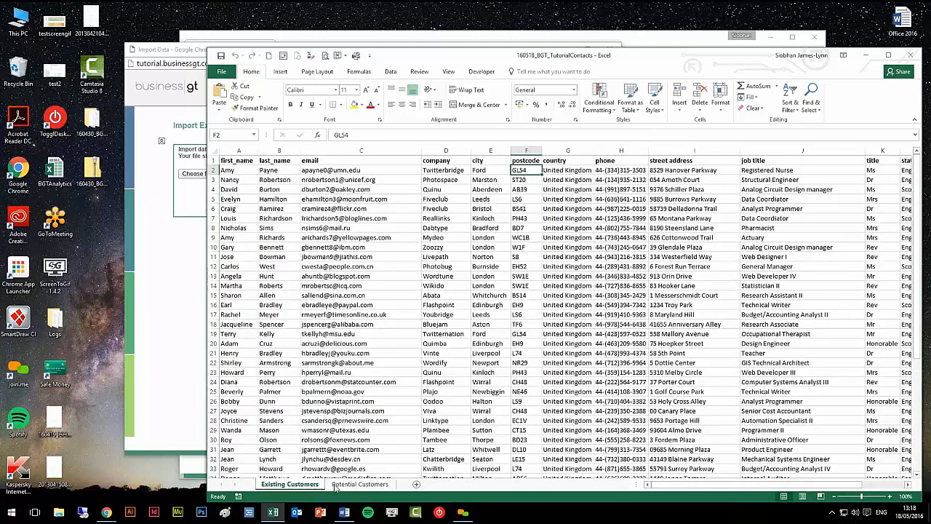
click(358, 485)
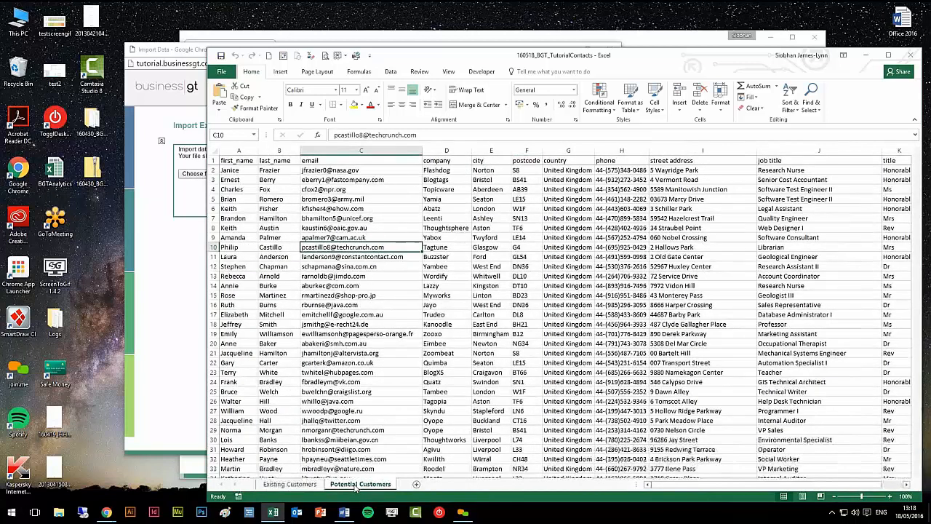
click(291, 485)
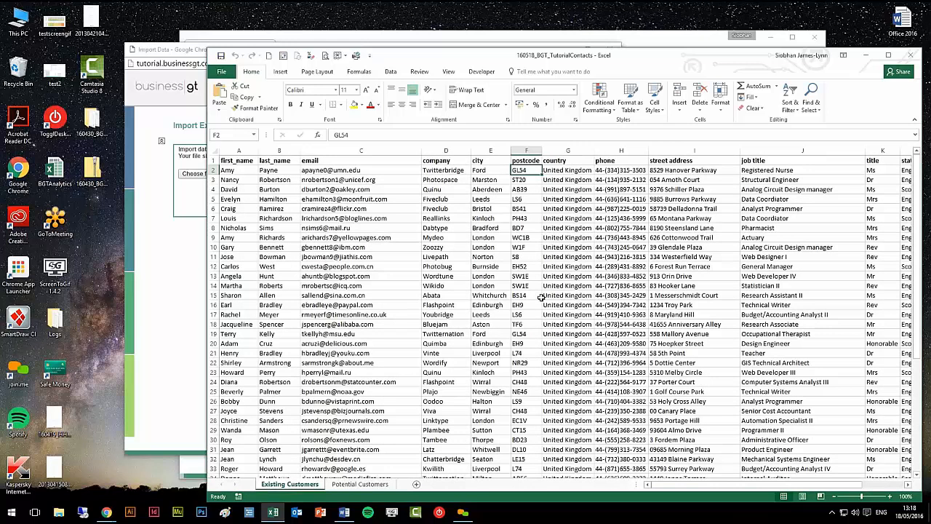
click(220, 56)
click(865, 57)
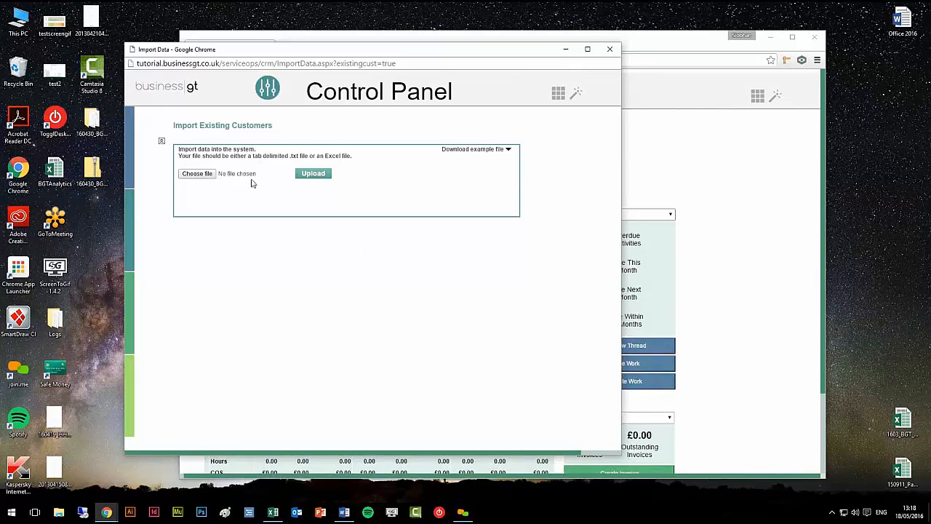
Select 160518_BGT_TutorialContacts from the Tutorials folder and upload it.
click(198, 174)
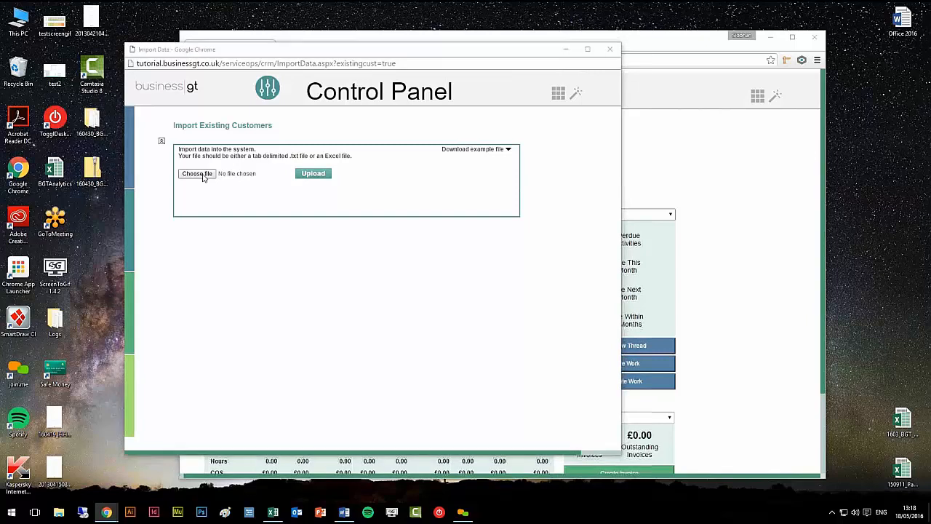
click(266, 145)
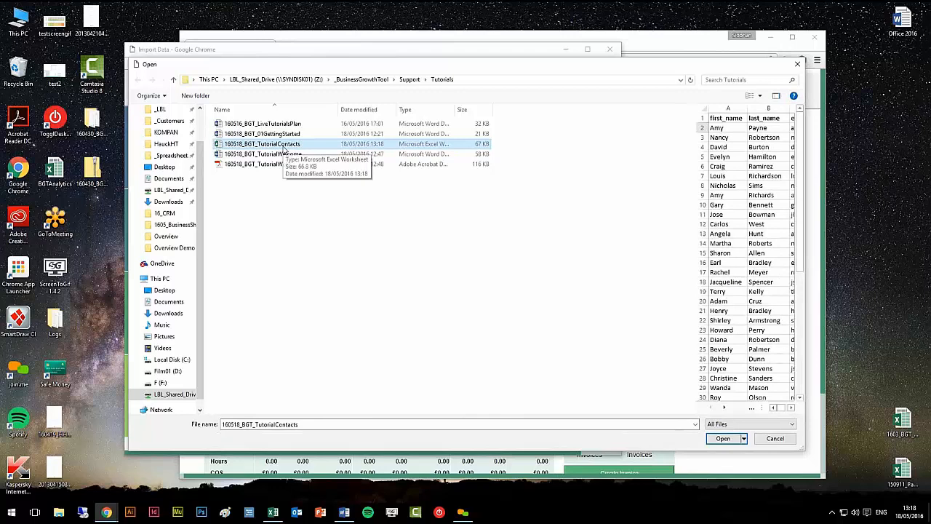
click(720, 438)
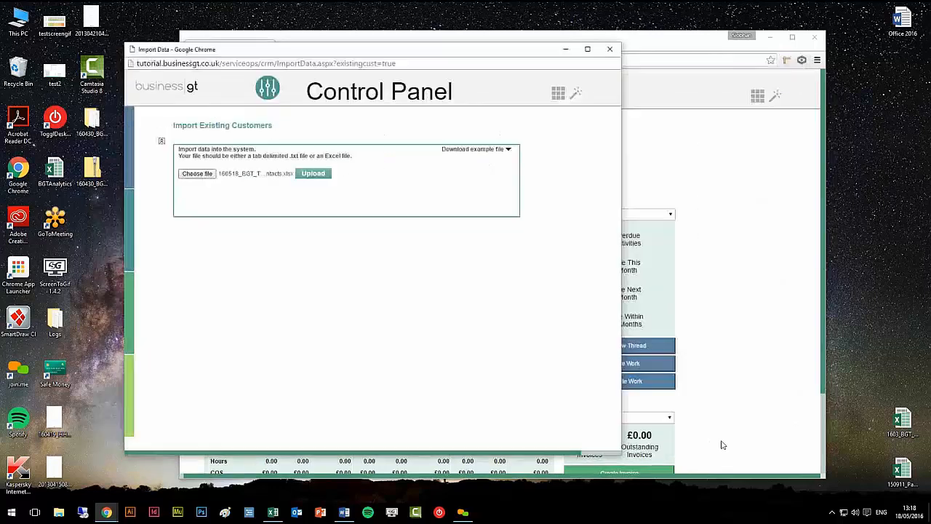
click(313, 174)
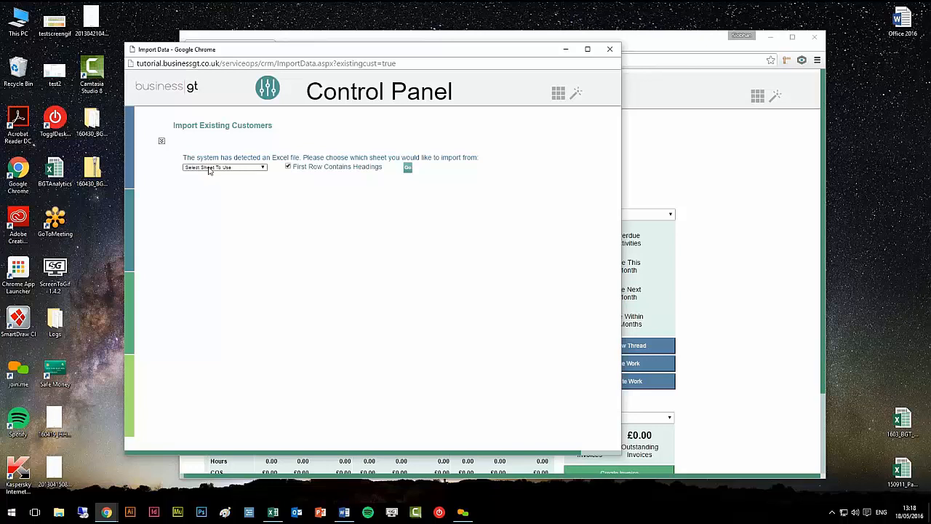
Import the 'Existing Customers$' sheet with the first row as headings.
click(246, 170)
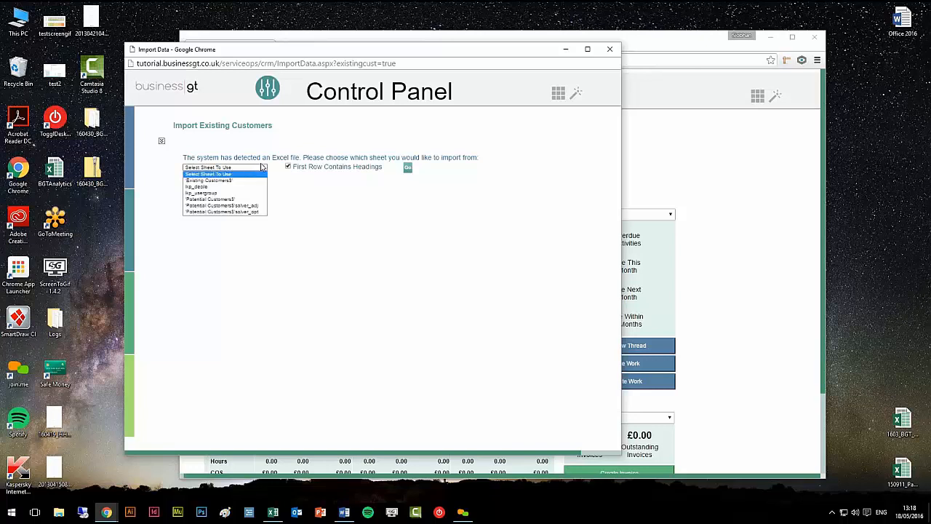
click(230, 180)
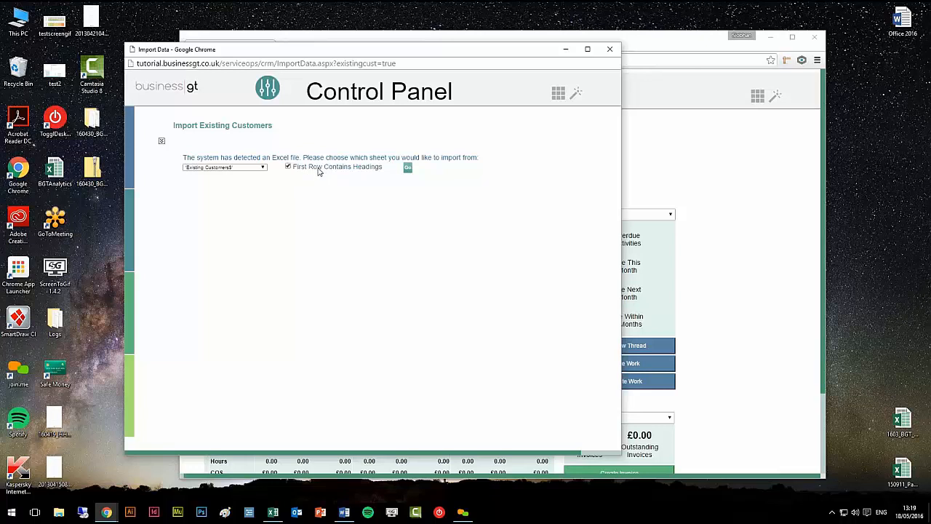
click(409, 169)
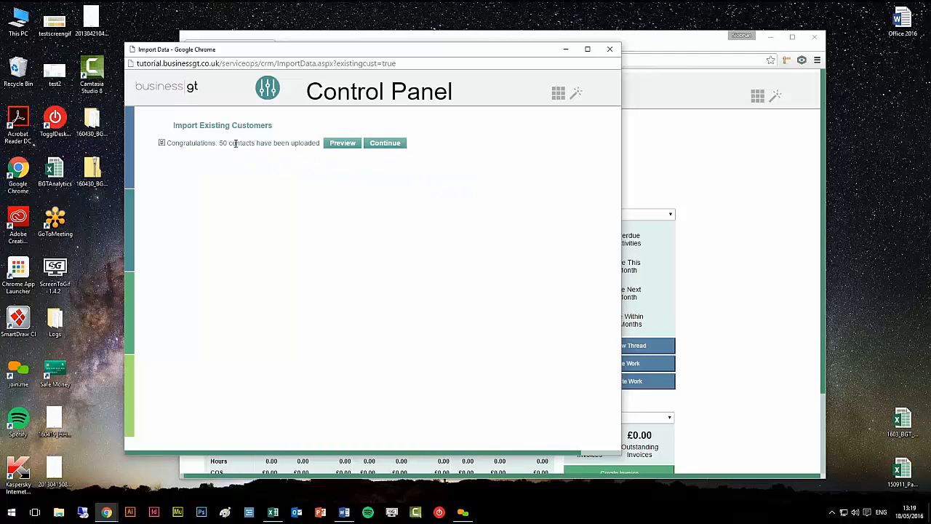
Preview the first 15 rows of uploaded contacts, then continue to import settings.
click(344, 143)
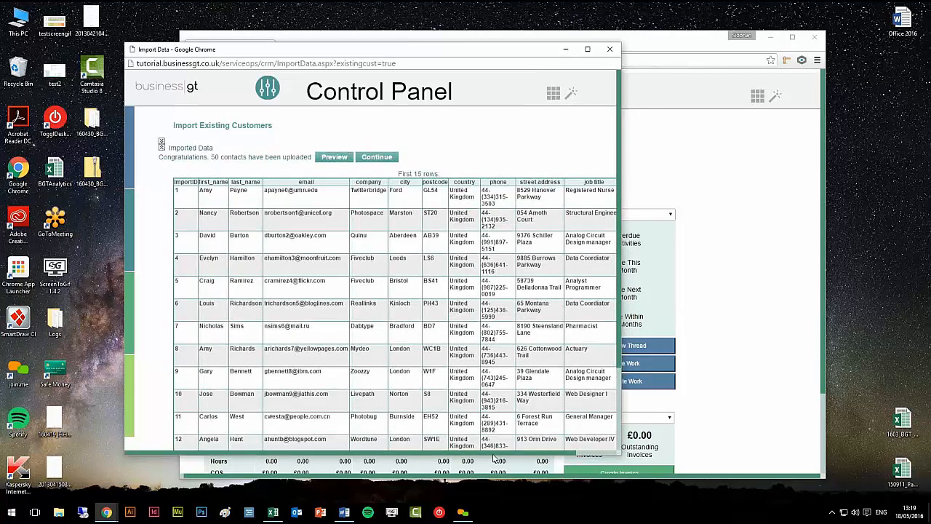
scroll(499, 455, right, 2)
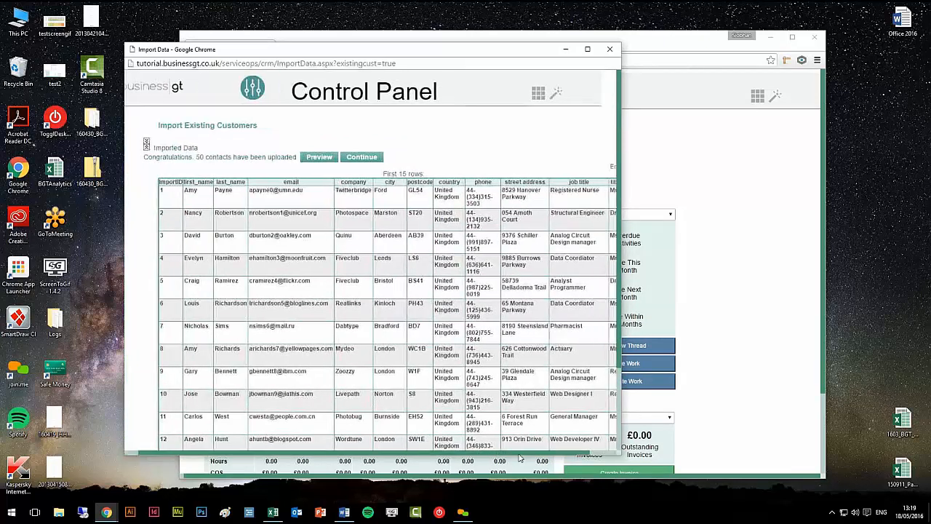
scroll(501, 457, left, 2)
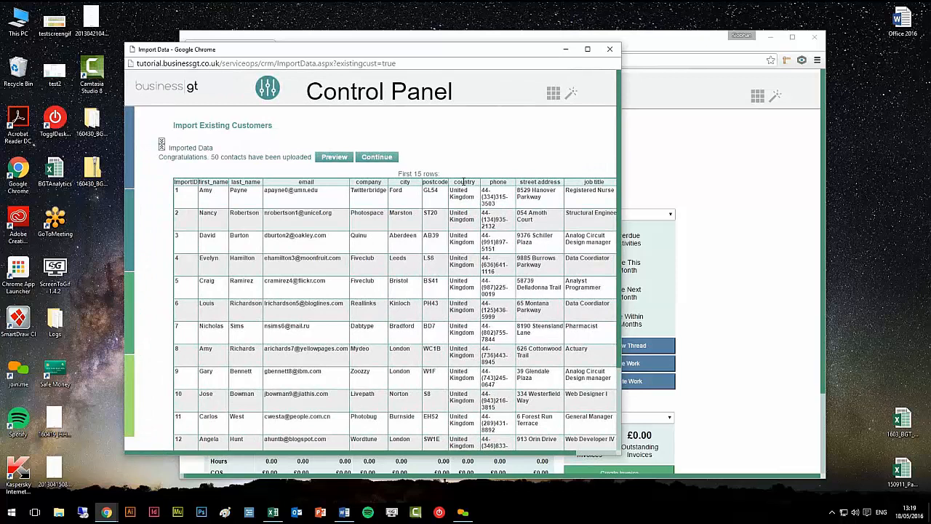
click(377, 158)
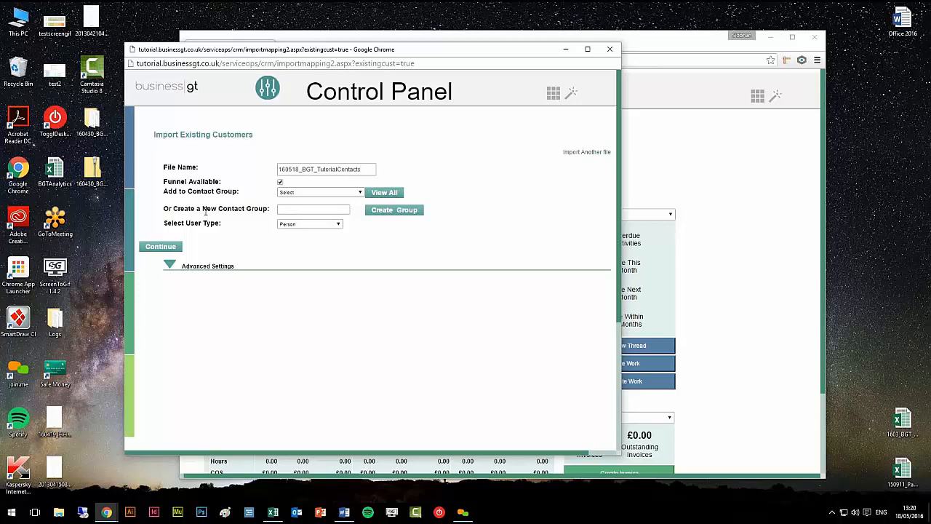
Create the ExistingCustomers contact group and continue to the Data Mapping step.
click(292, 209)
text(ExistingCustomers)
click(393, 211)
click(173, 251)
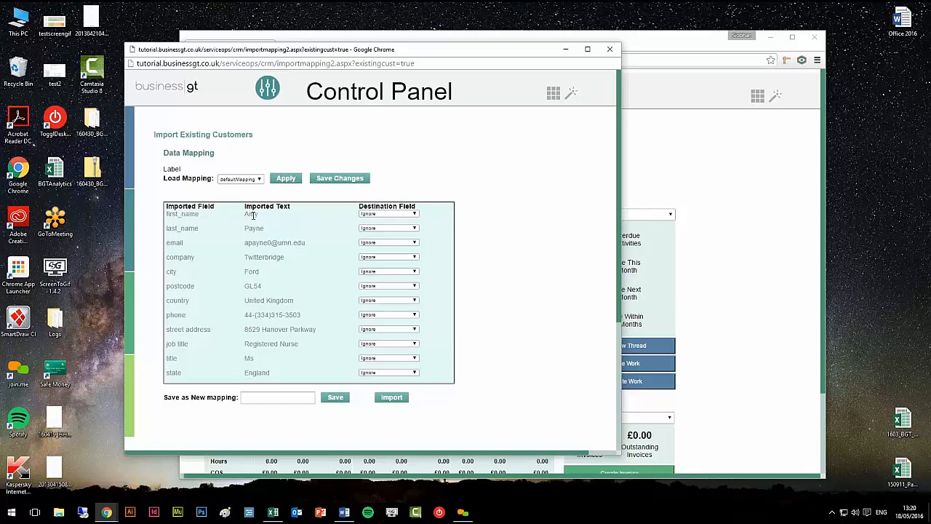
Map first_name, last_name, email and company to Contact First Name, Contact Last Name, Contact Email and Company Name.
click(384, 216)
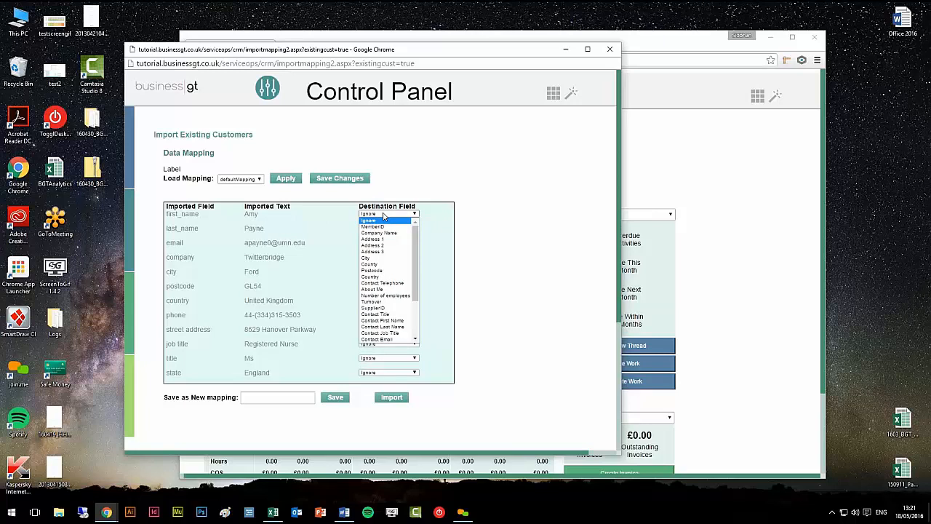
click(382, 321)
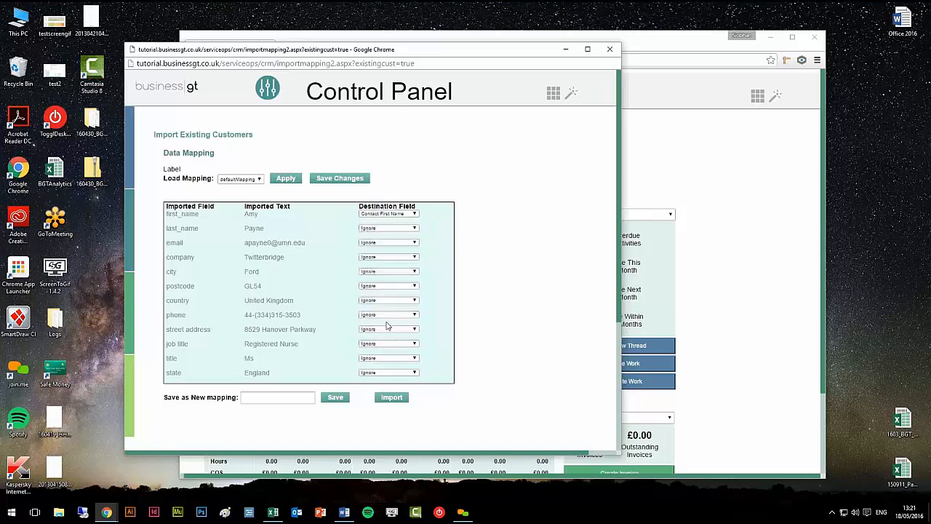
click(391, 231)
click(391, 280)
click(385, 243)
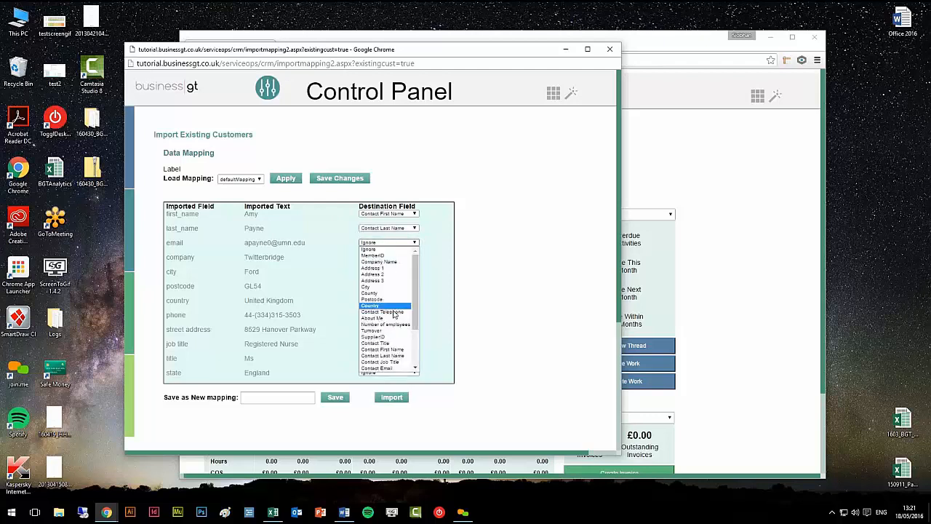
click(389, 368)
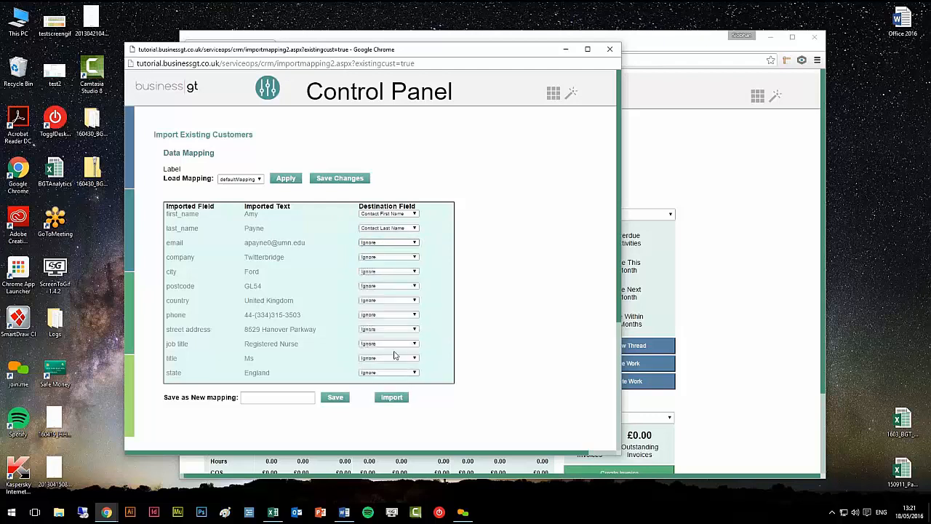
click(372, 259)
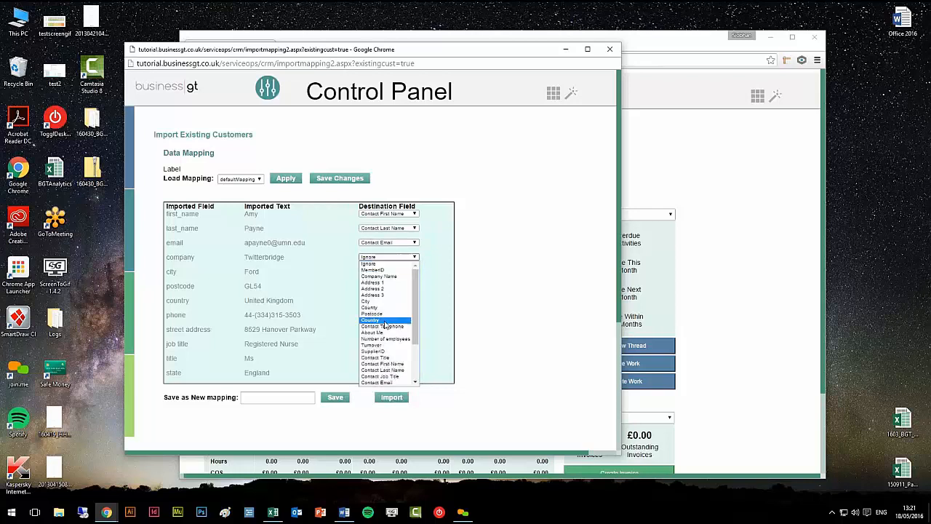
drag(417, 328, 416, 325)
click(382, 275)
Map city, postcode, phone, job title and title to their contact fields, then import the customers.
click(369, 275)
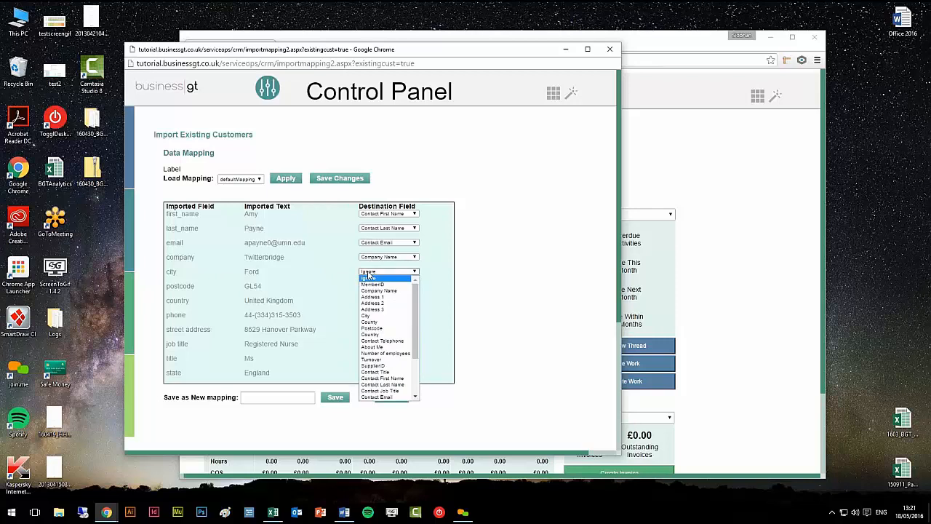
click(369, 315)
click(378, 286)
click(387, 342)
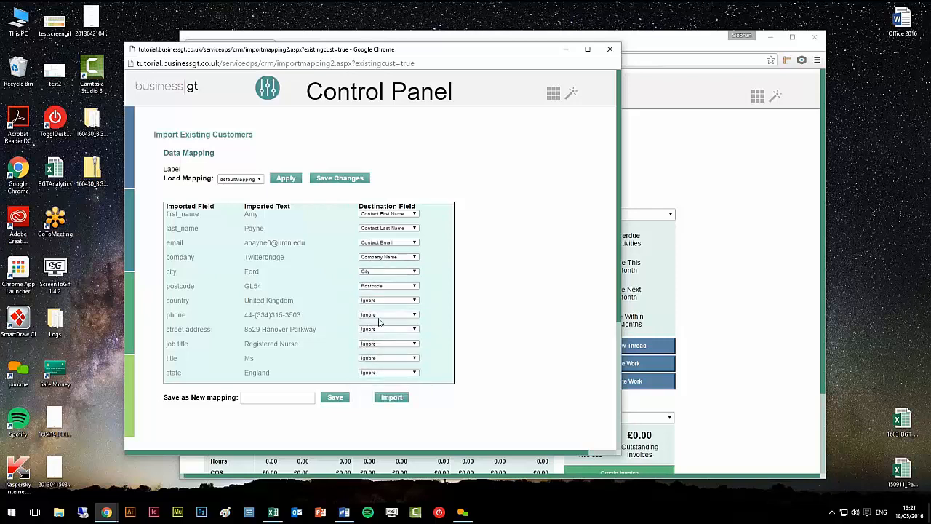
click(381, 316)
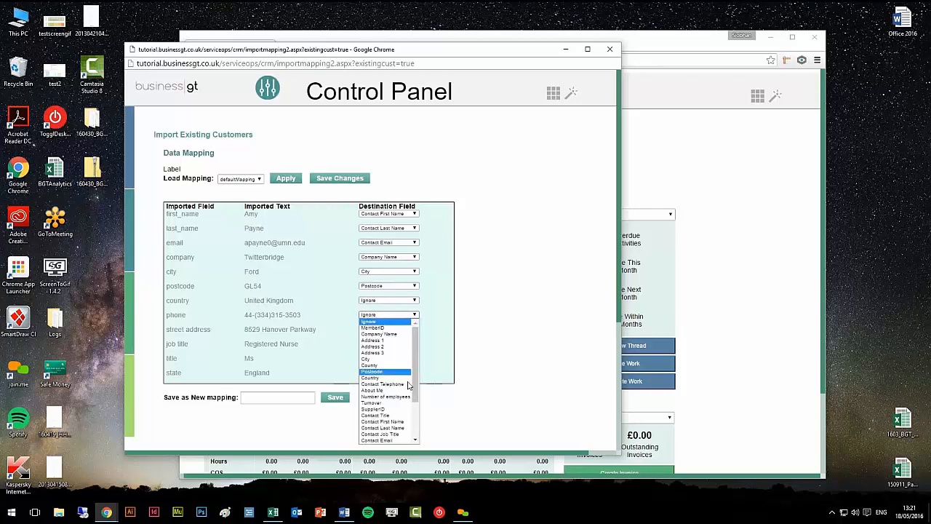
scroll(397, 426, down, 2)
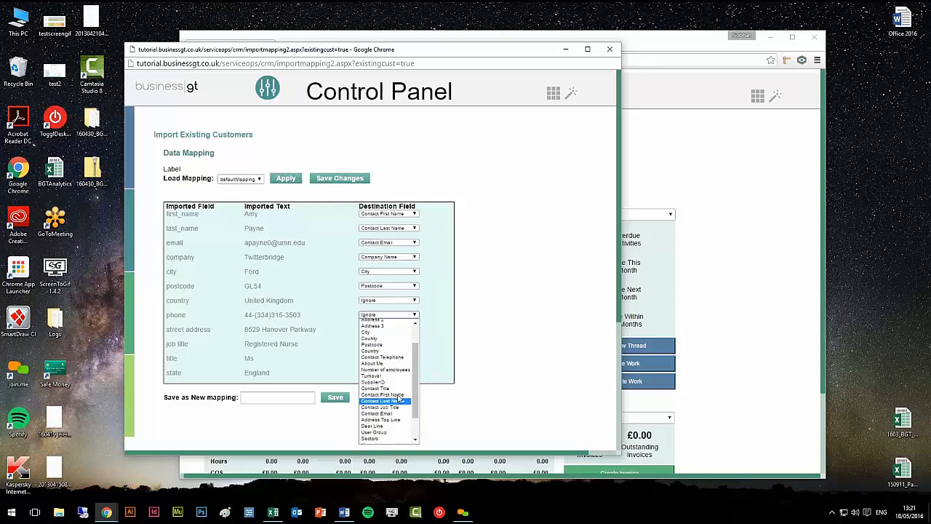
click(384, 357)
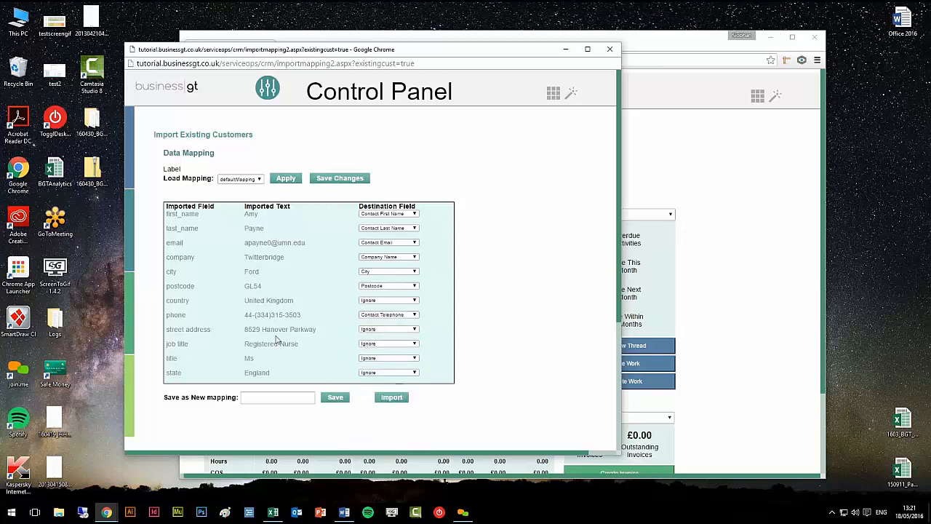
click(383, 344)
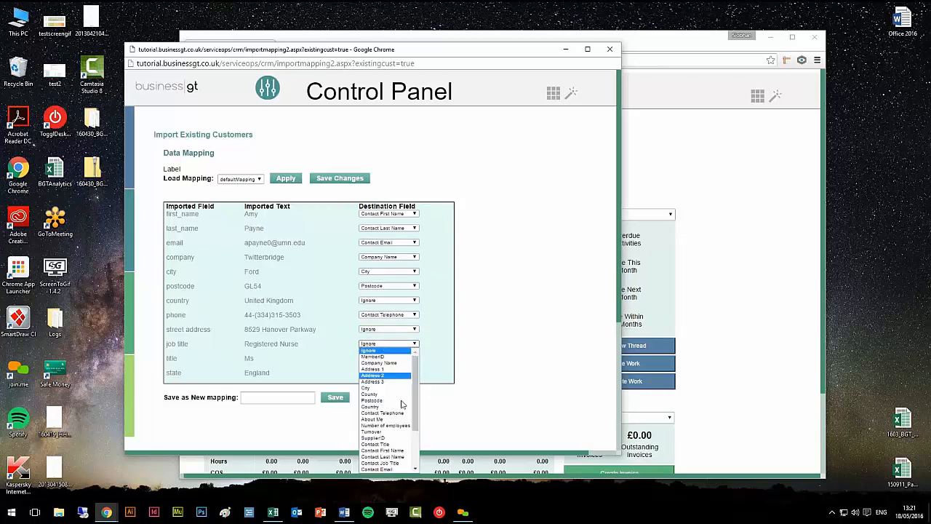
click(401, 464)
click(385, 358)
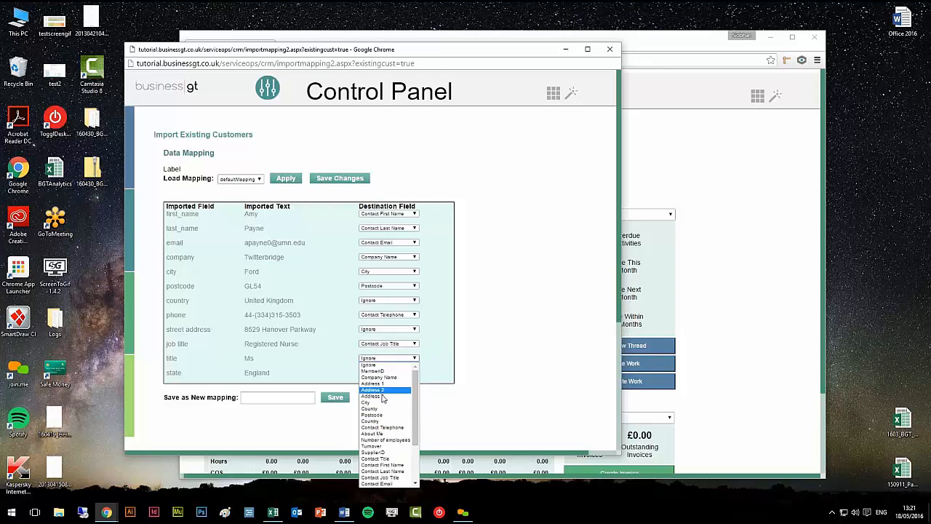
click(393, 458)
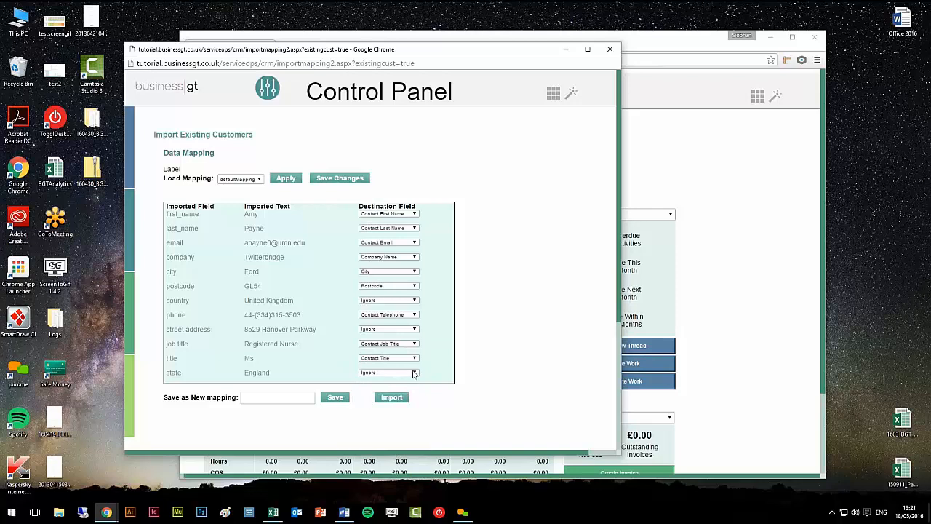
click(392, 399)
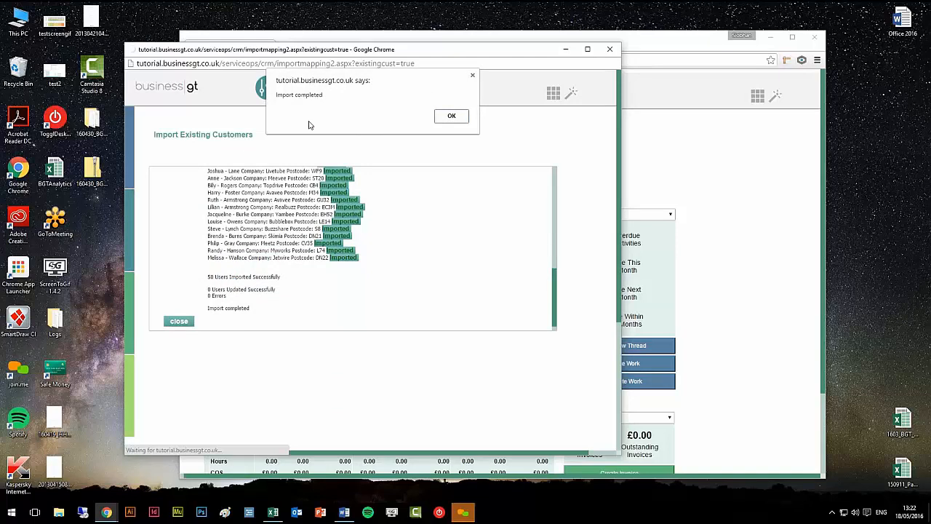
Acknowledge the Import completed alert, close the import results list, and switch to Word.
click(455, 118)
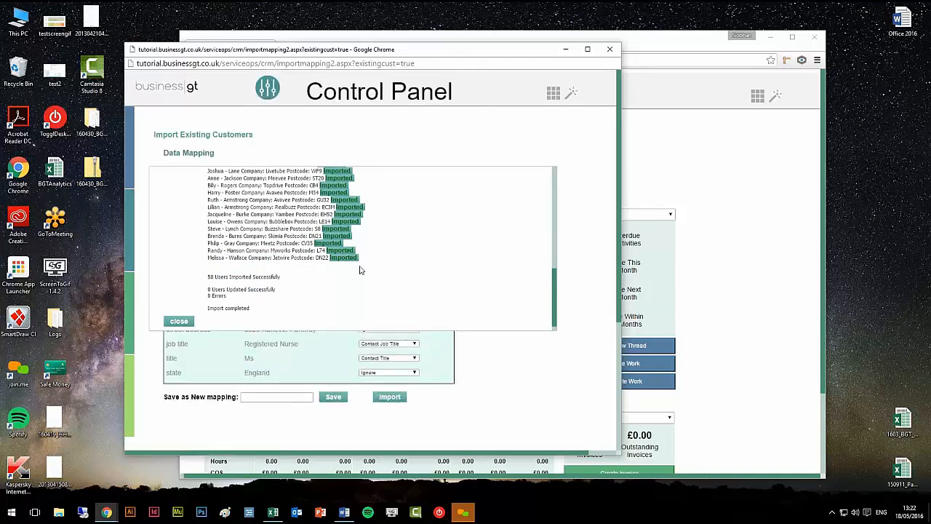
scroll(351, 274, up, 10)
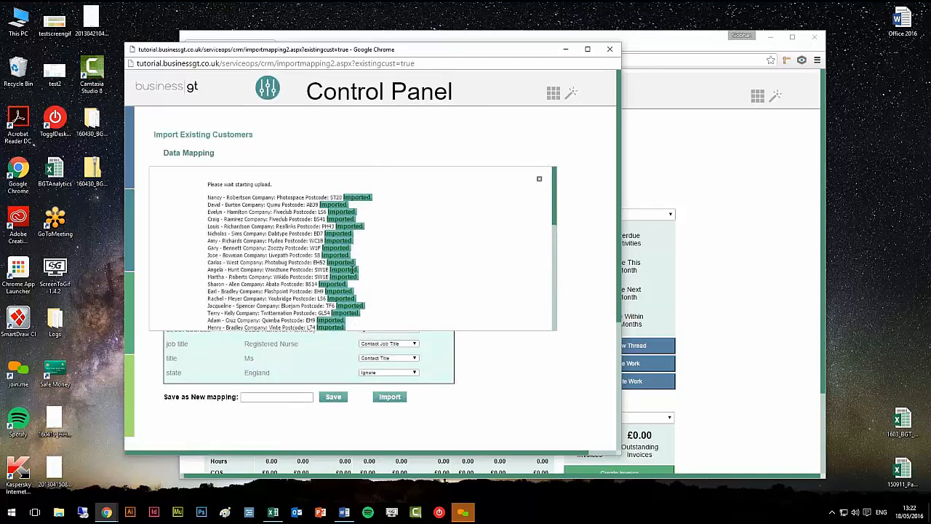
drag(555, 200, 562, 325)
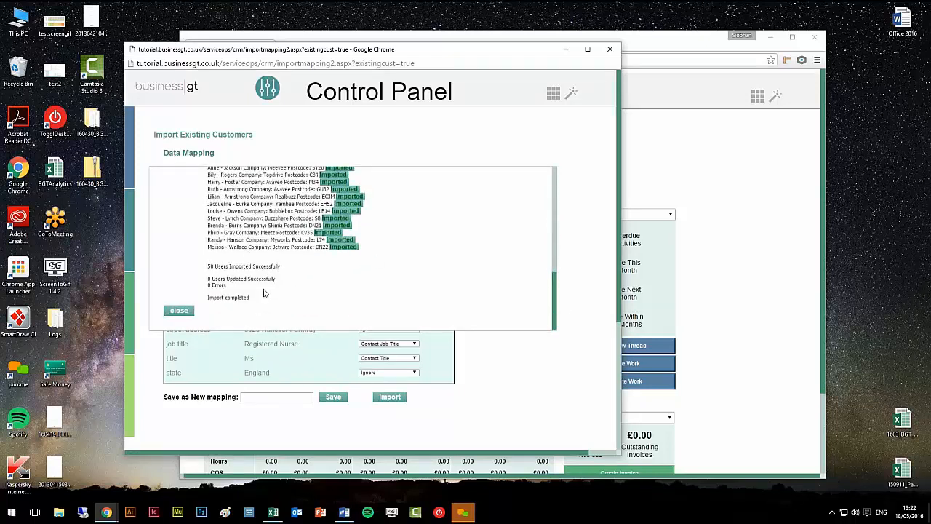
click(181, 312)
key(alt+Tab)
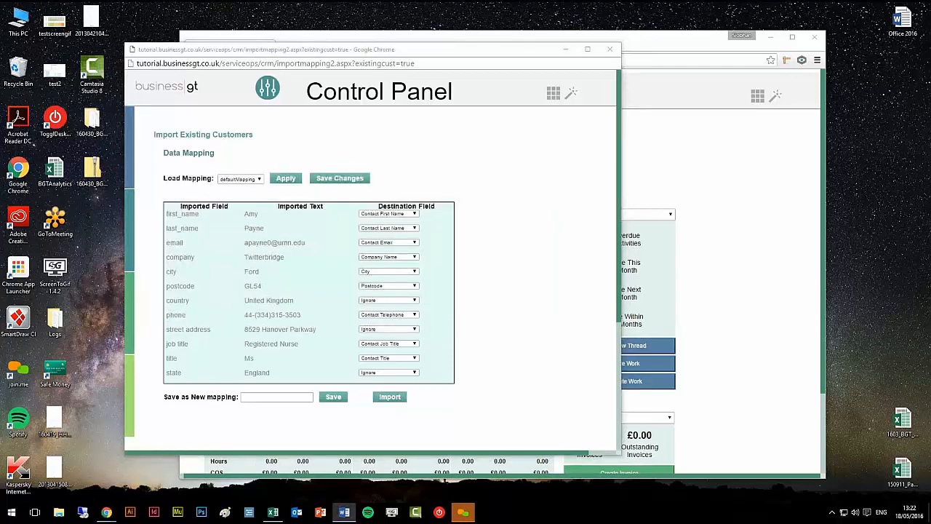